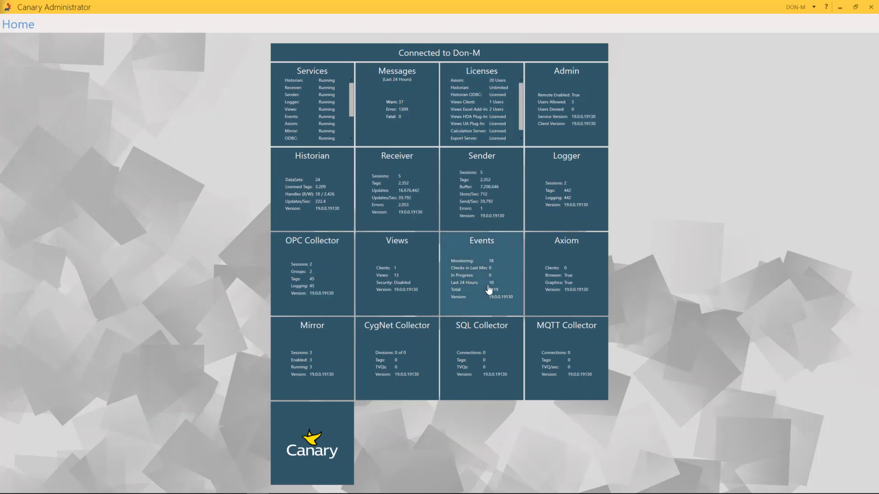
Open the OPC Collector's configuration listing Session 1's Oil Field group and Session 2's Group 1.
click(311, 259)
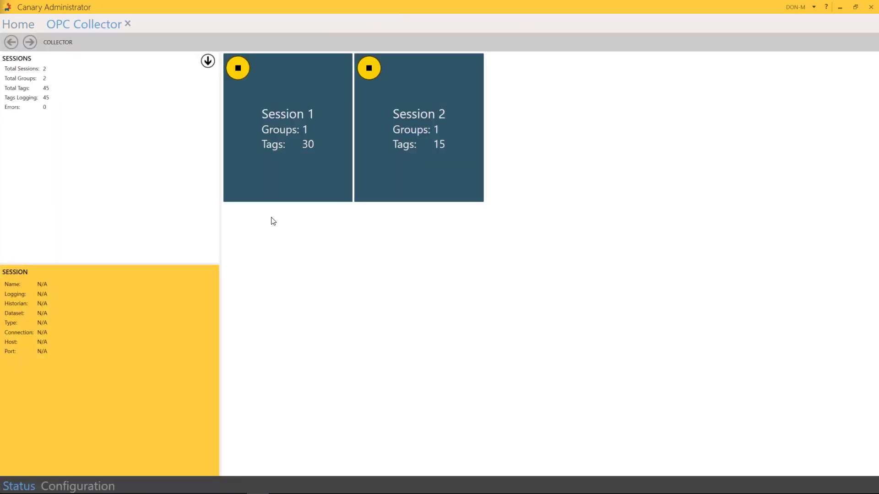
mouse_move(273, 194)
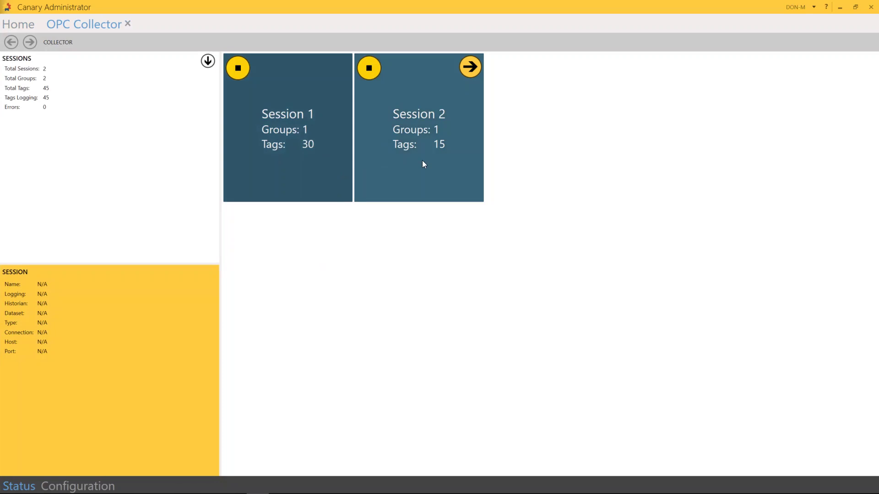
mouse_move(456, 178)
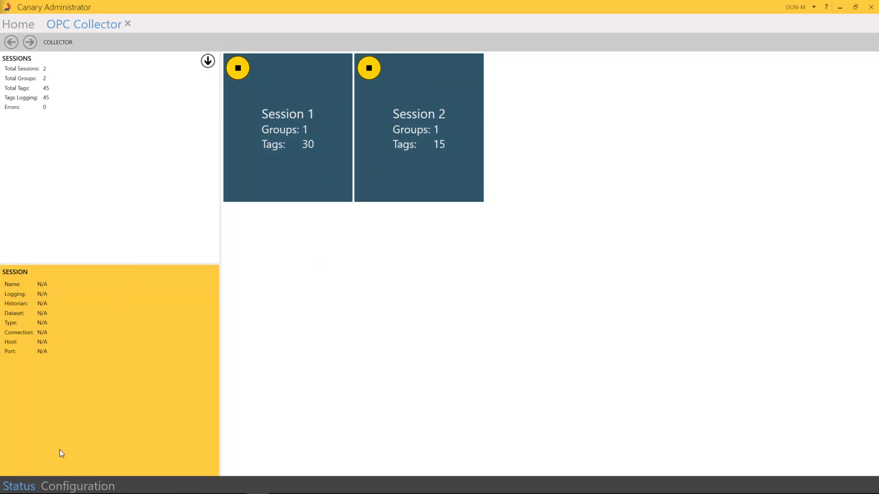
click(66, 488)
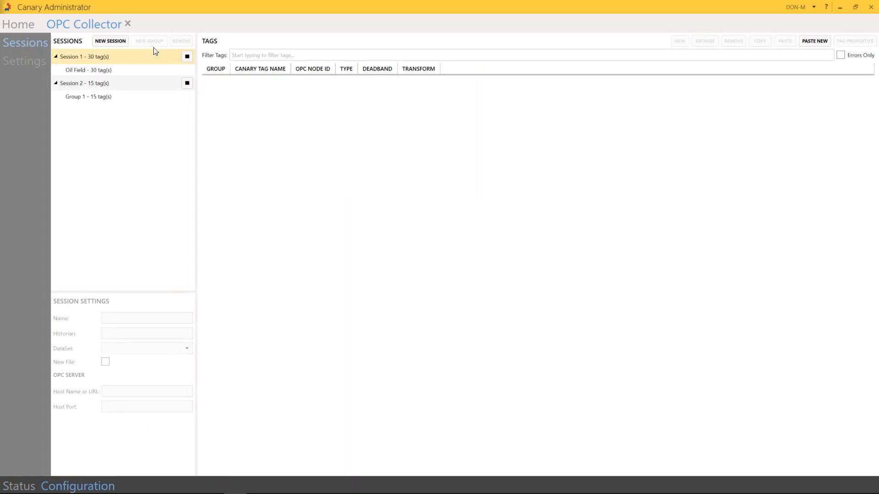
Create session 'OPC UA SAMPLE 4' on historian localhost, logging to dataset 'Canary UA Demo'.
click(118, 42)
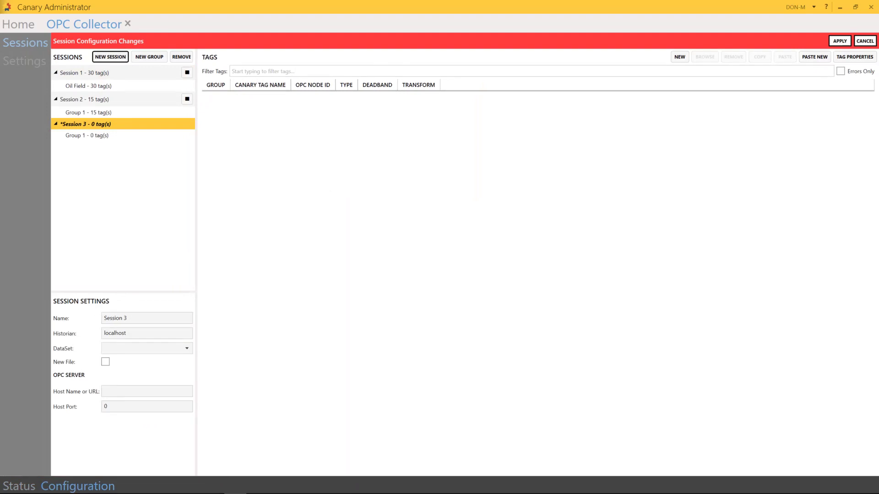
click(121, 321)
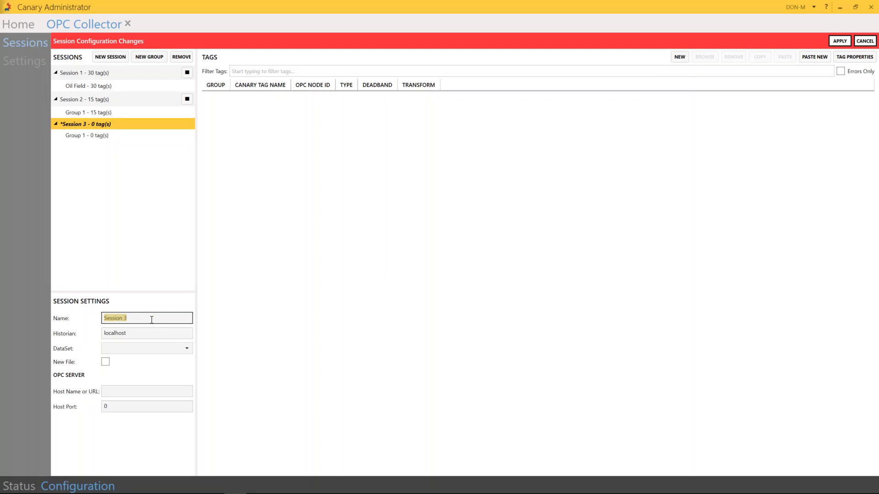
text(OPC UA SAMPLE 4)
click(143, 332)
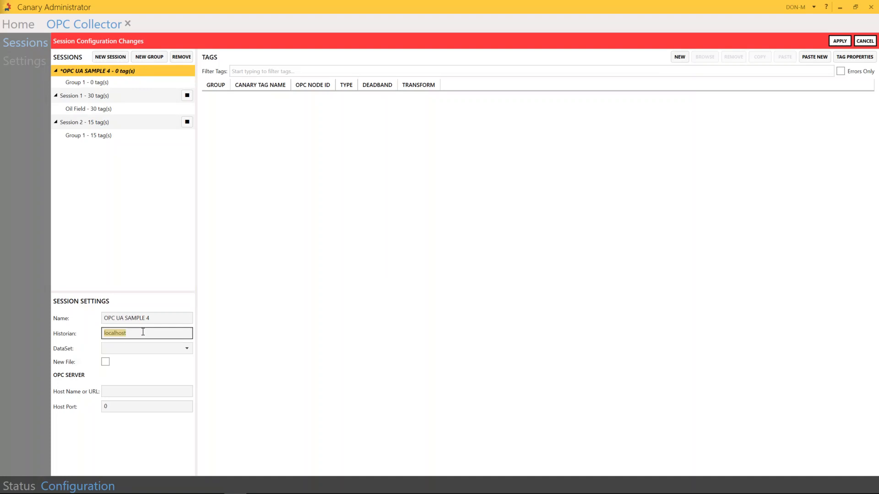
click(131, 349)
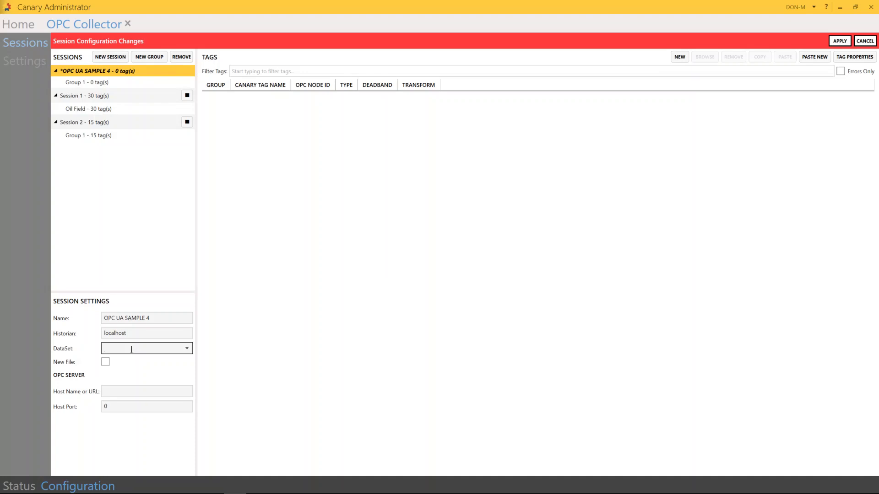
text(Canary UA Demo)
Turn on New File and set the OPC server to host Axiomdemo, port 49320.
click(106, 362)
click(117, 391)
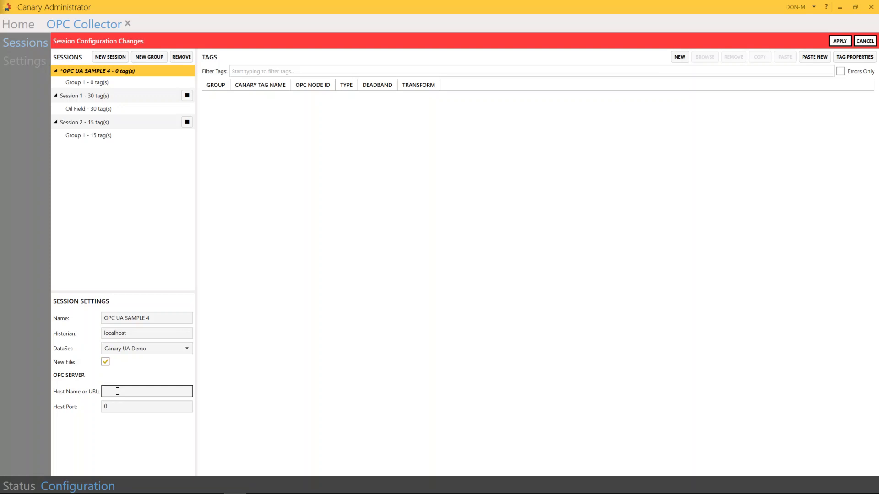
text(Axiomdemo)
click(127, 405)
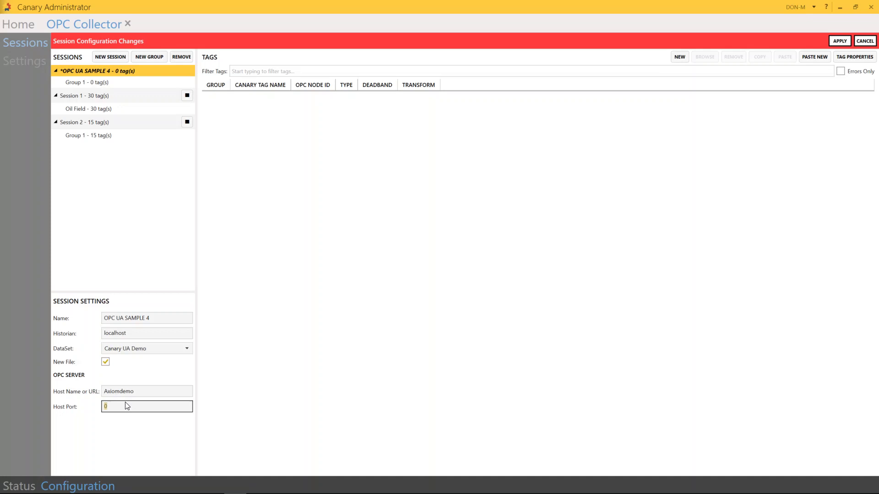
text(49320)
Apply the session, creating the missing dataset, then open Group 1's Axiomdemo tag browser.
click(841, 41)
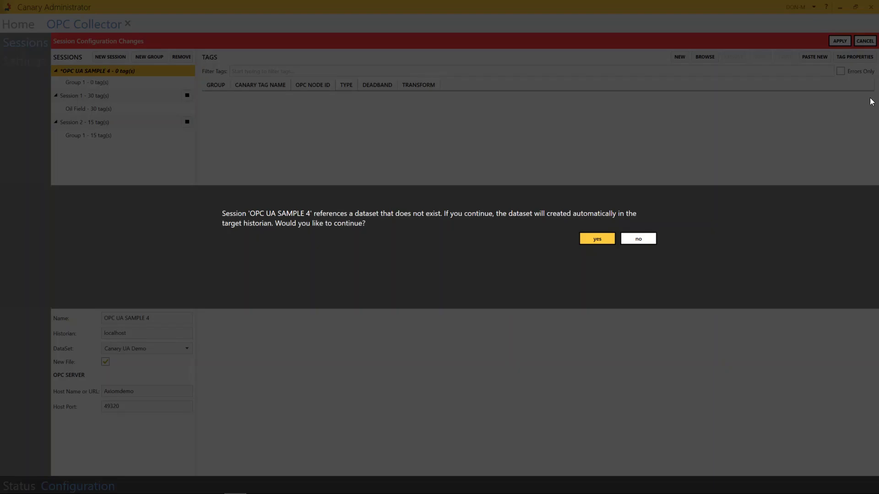
click(597, 236)
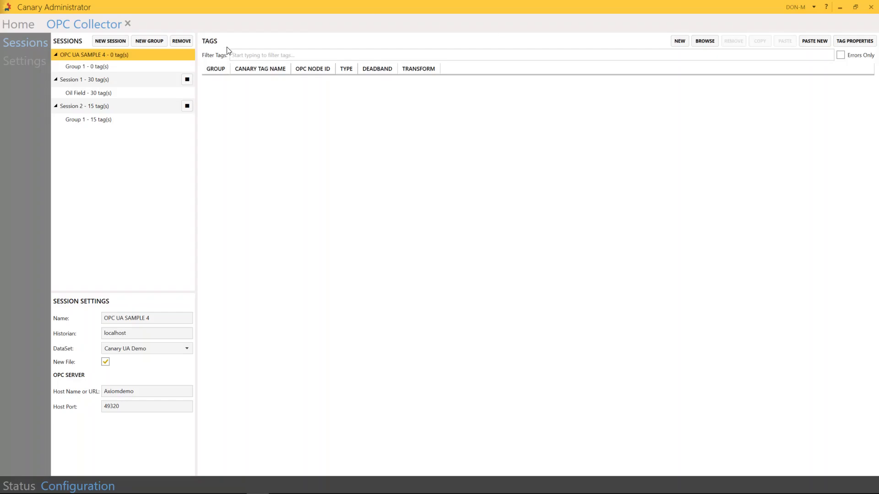
click(90, 67)
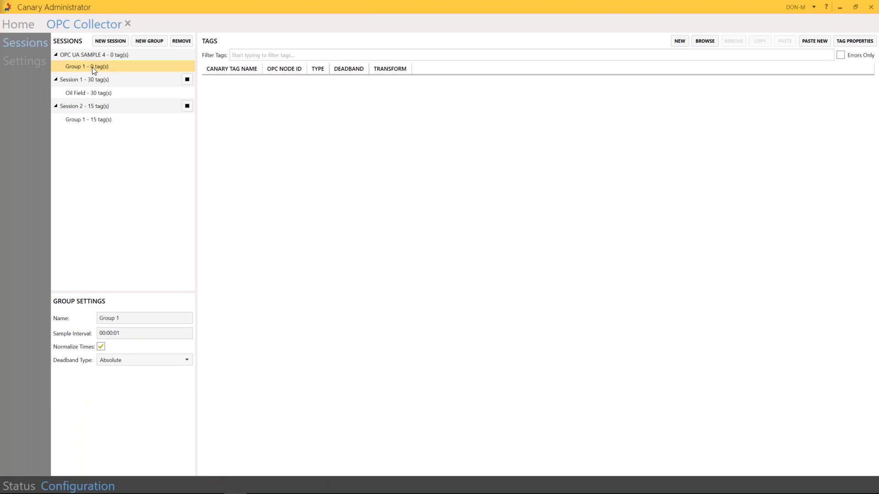
click(707, 45)
Browse the Axiomdemo server to the Simulation Examples > Oil and Gas tag list.
click(707, 45)
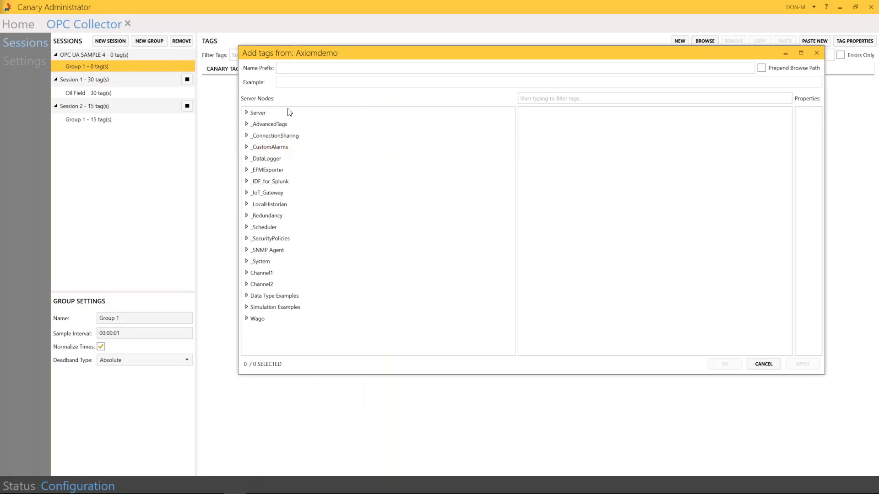
click(247, 309)
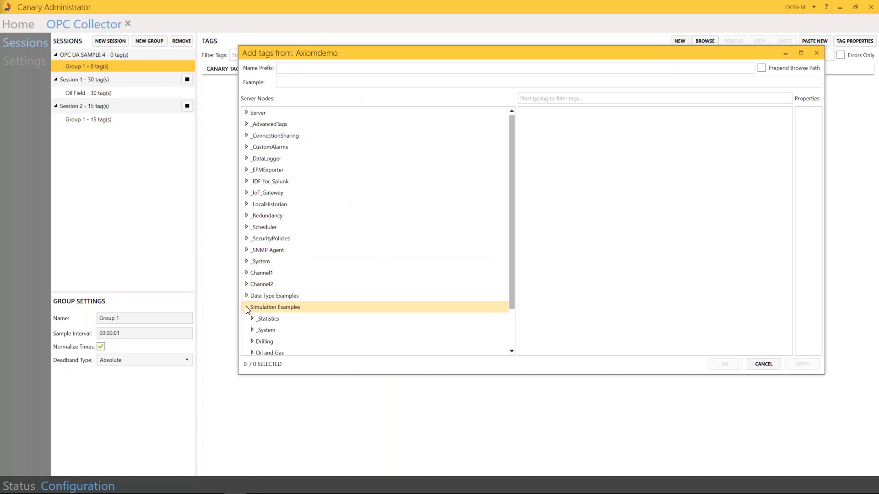
click(275, 352)
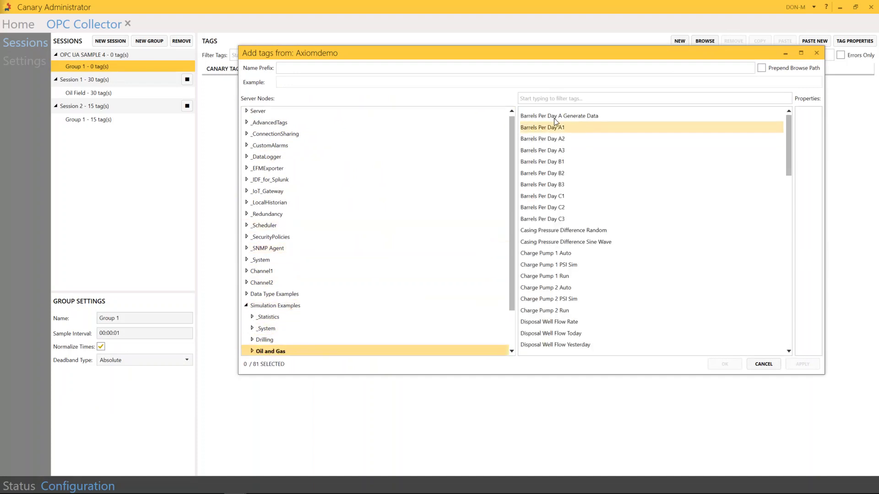
click(555, 119)
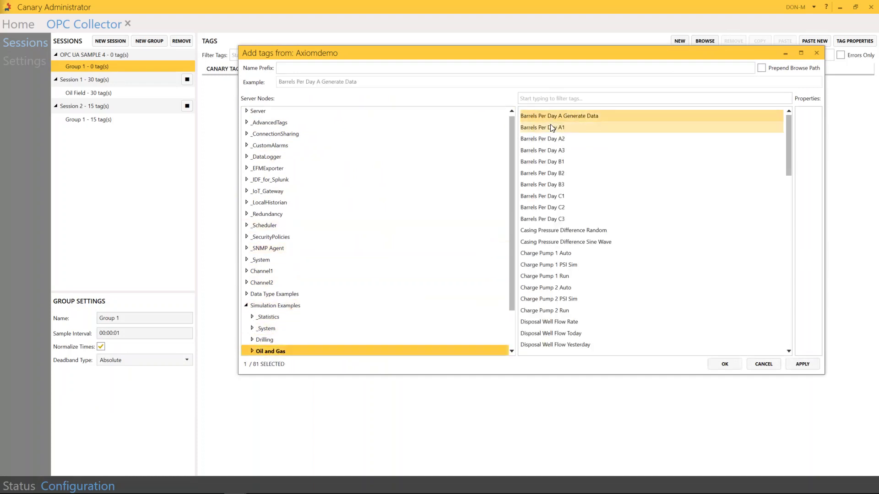
Select the 33 tags from Casing Pressure Difference Random through Killowatts Sine Sim.
click(549, 99)
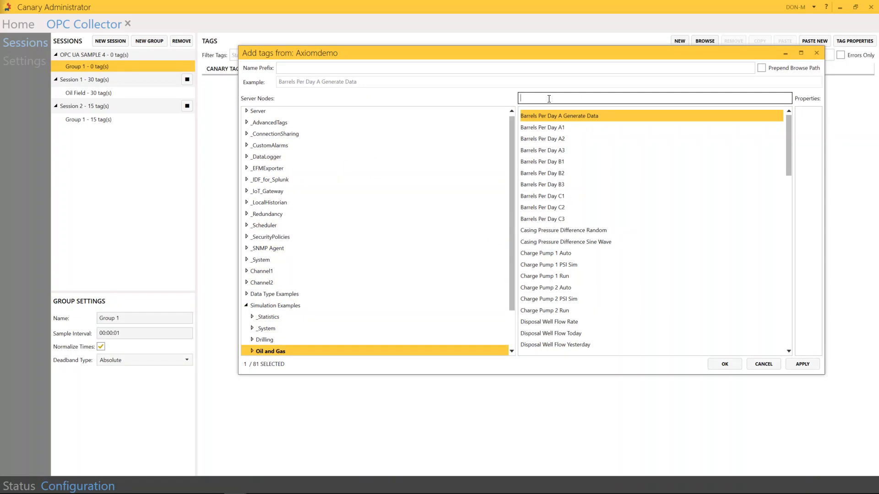
text(casing)
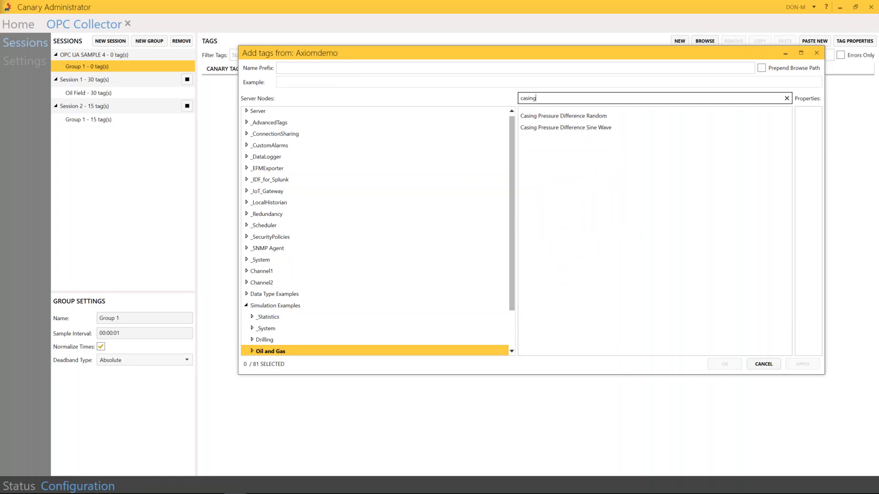
key(BackSpace)
key(BackSpace)
key(BackSpace)
key(BackSpace)
key(BackSpace)
key(BackSpace)
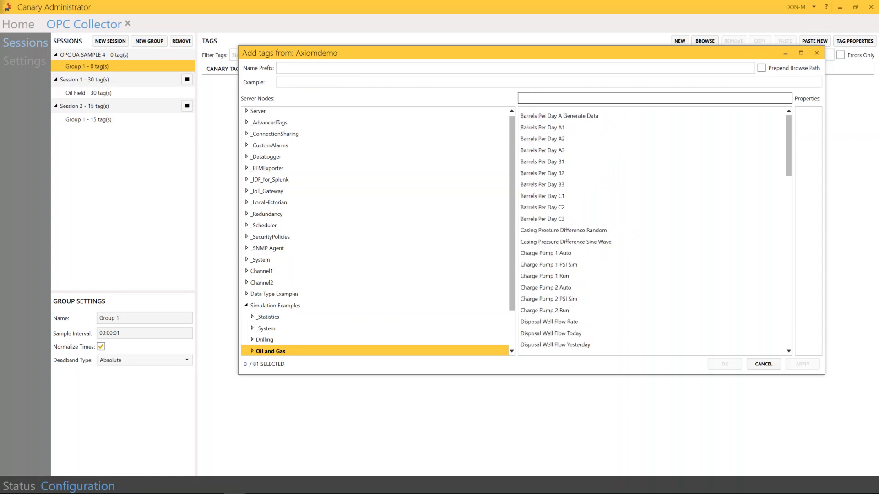
text(kill)
key(BackSpace)
key(BackSpace)
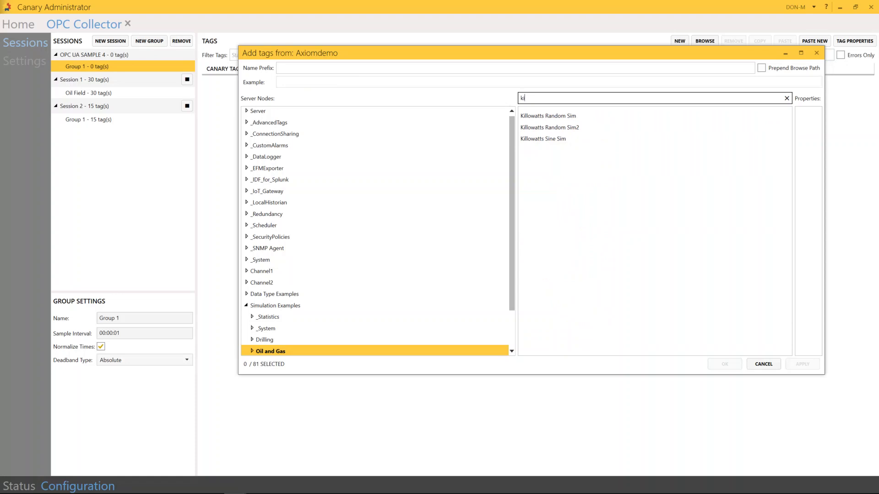
key(BackSpace)
key(BackSpace)
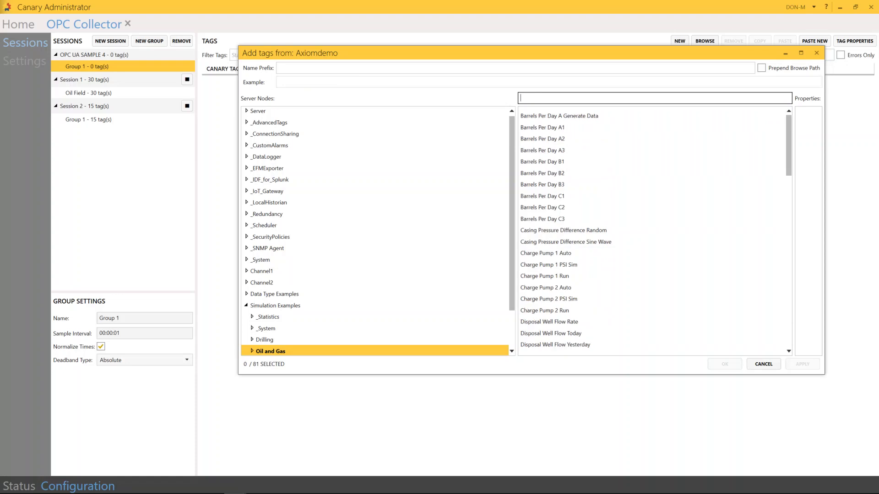
click(562, 121)
click(545, 229)
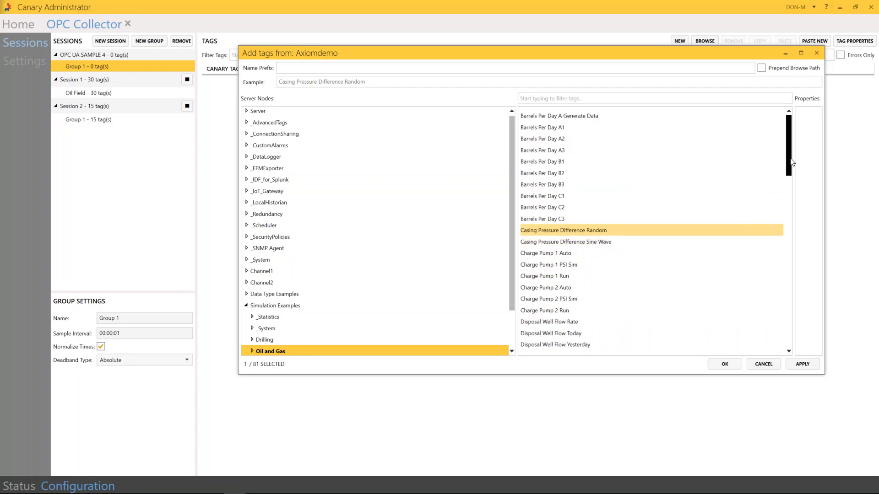
drag(792, 163, 791, 232)
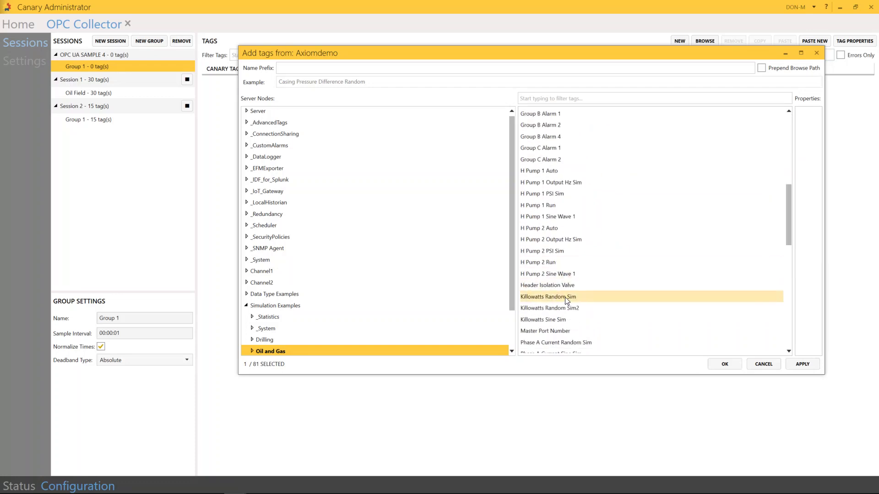
shift+click(564, 319)
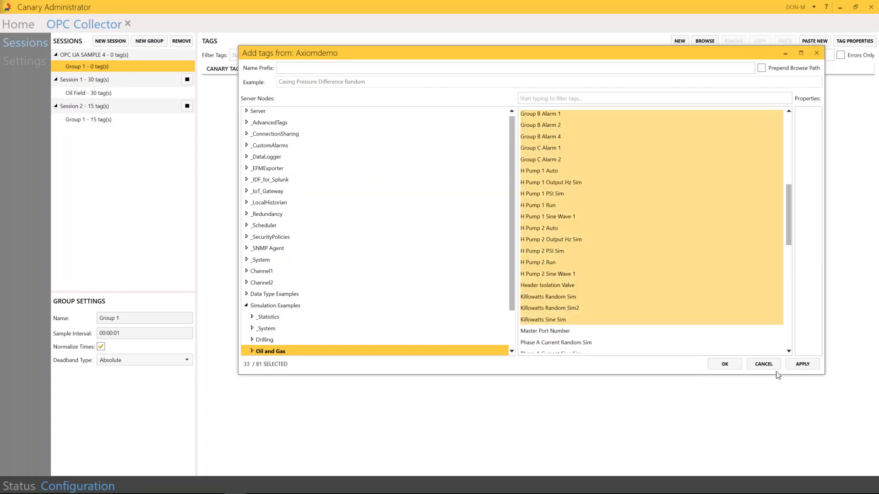
click(728, 364)
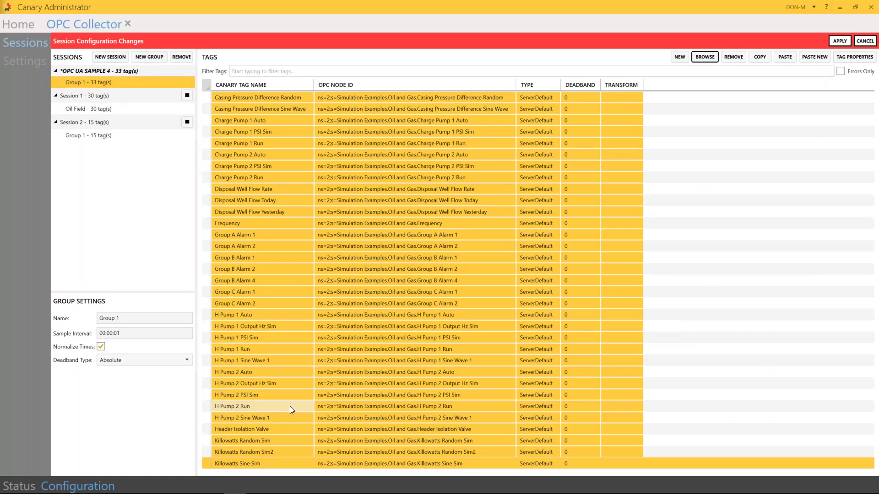
click(844, 43)
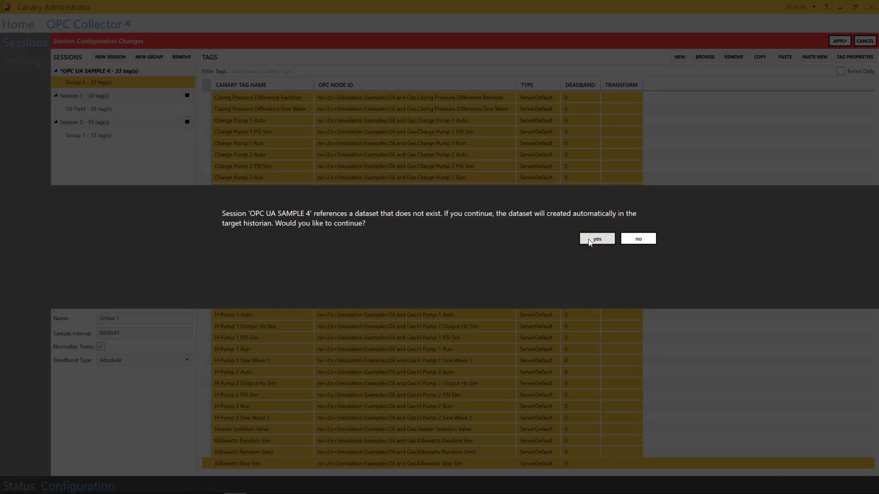
click(592, 238)
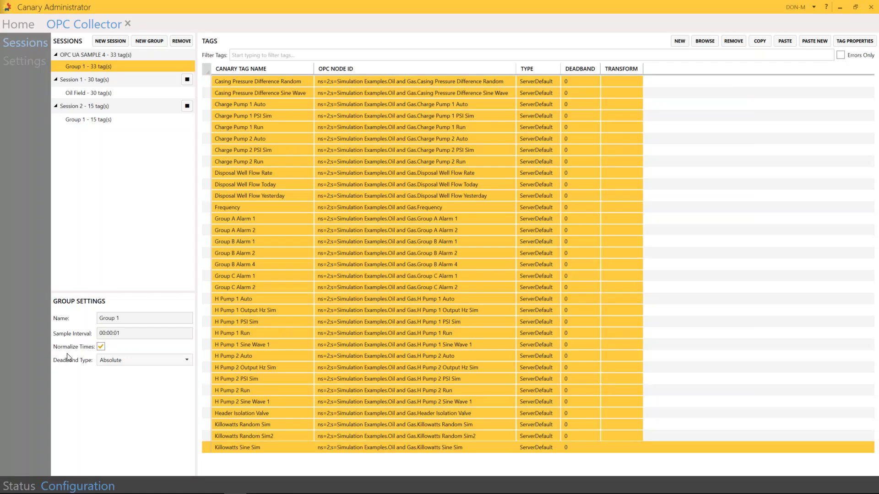
Rename the group to 'Canary Demo 1 Group', keep Absolute deadband, and apply with dataset creation.
click(126, 317)
text(Canary Demo 1 Grou)
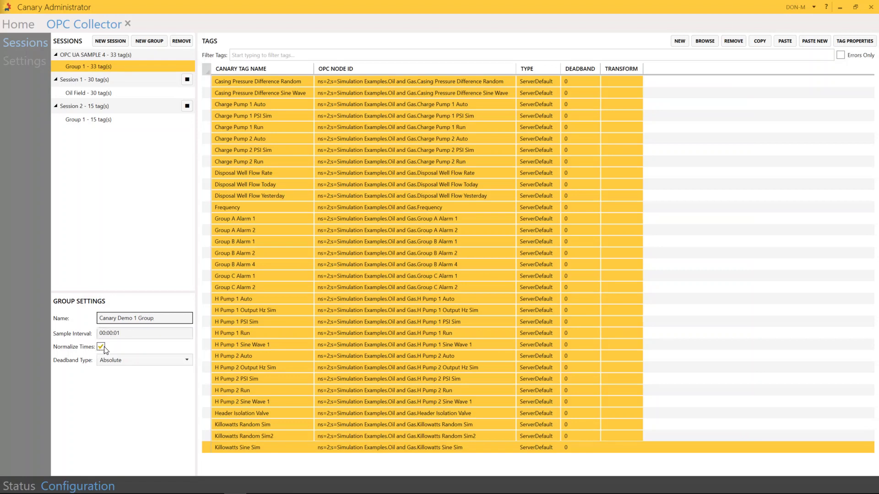
click(186, 360)
click(186, 360)
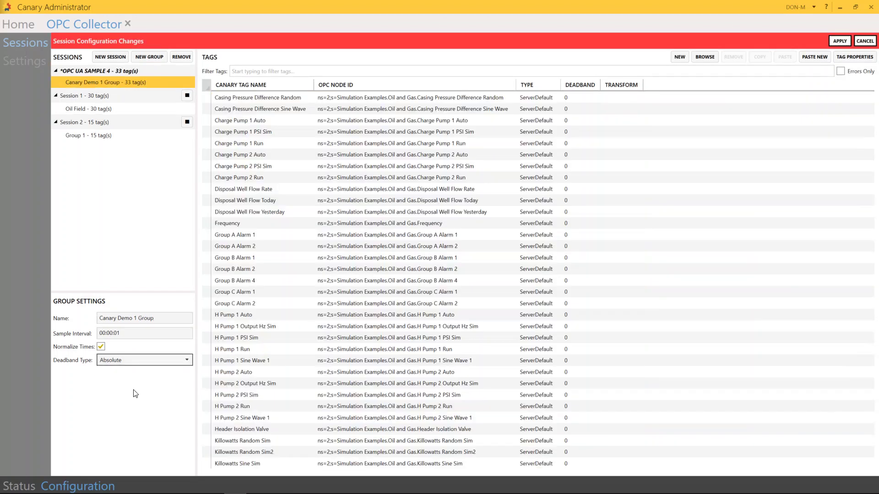
click(840, 42)
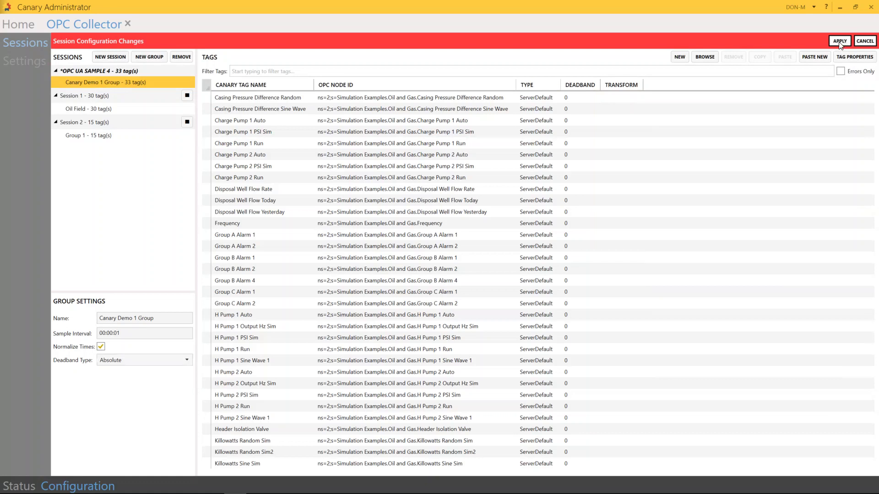
click(597, 239)
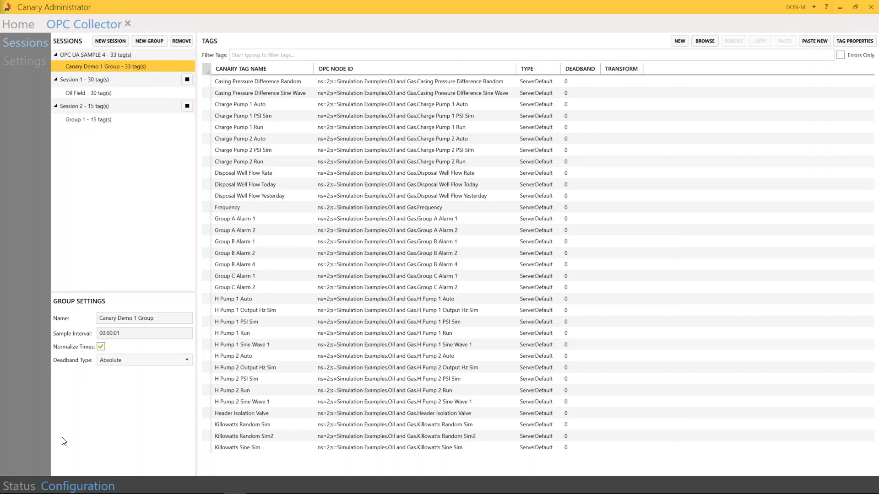
Start OPC UA SAMPLE 4 from Status and check Canary Demo 1 Group's 33 tags logging live.
click(24, 488)
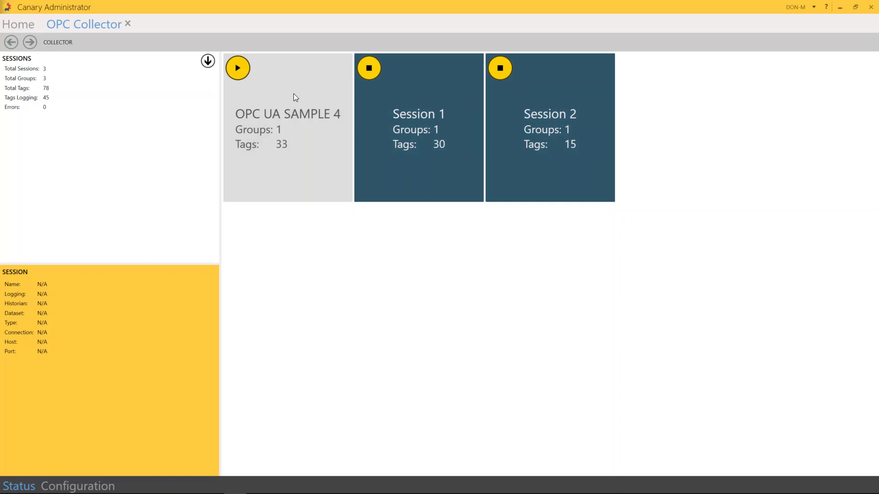
click(238, 69)
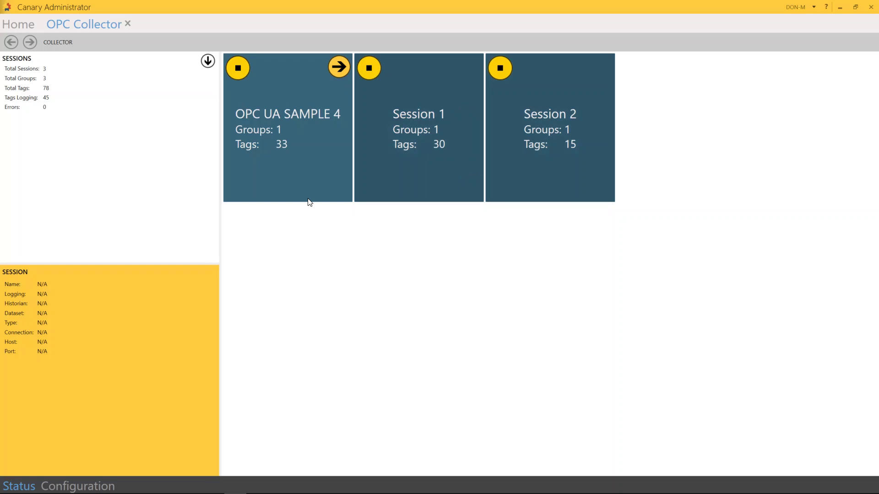
click(285, 151)
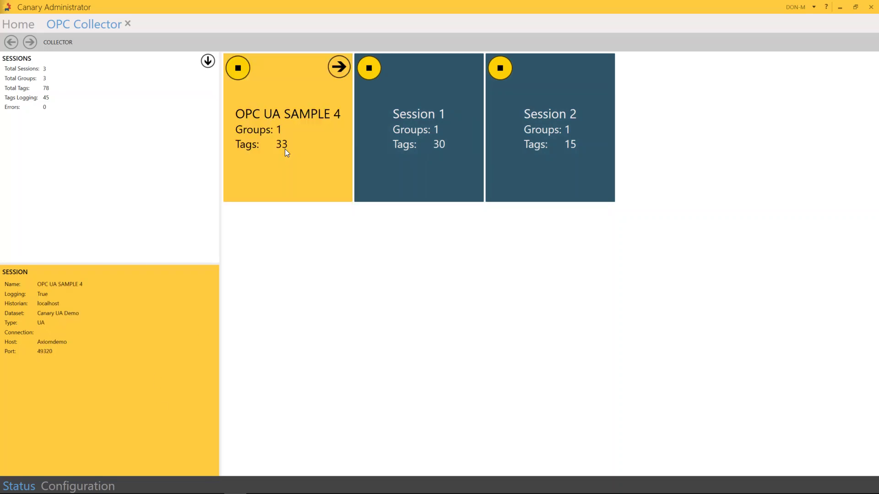
double_click(287, 152)
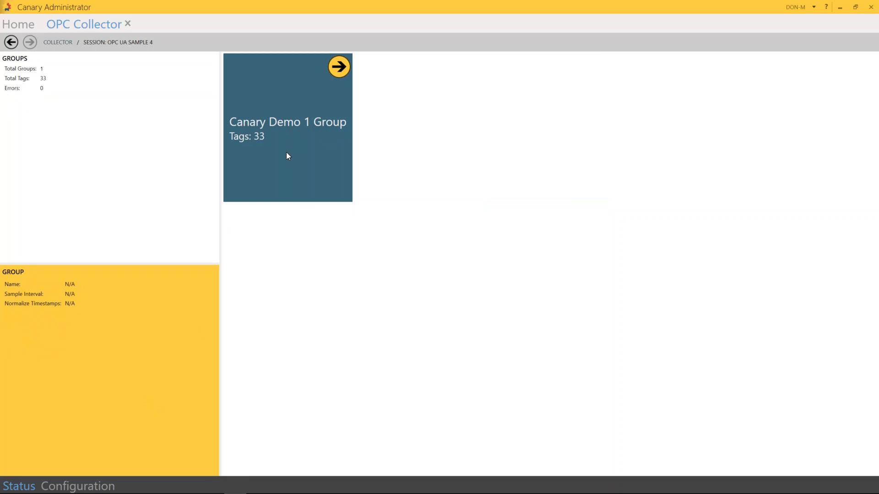
double_click(286, 152)
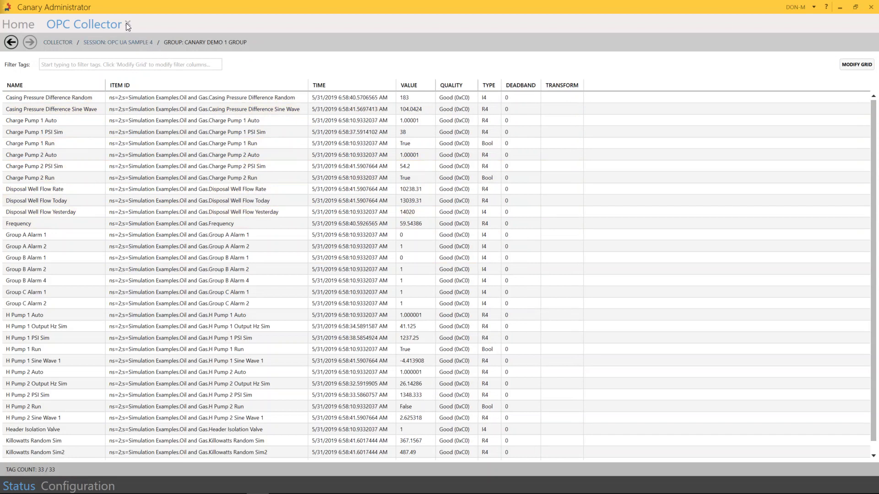
click(11, 42)
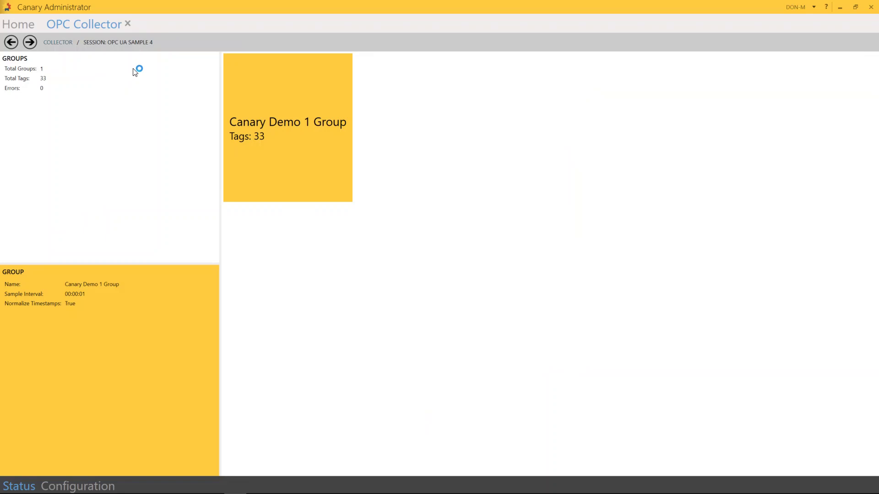
Return to the Configuration view, then switch to Excel workbook Book2 with the Barrels Per Day rows.
click(77, 487)
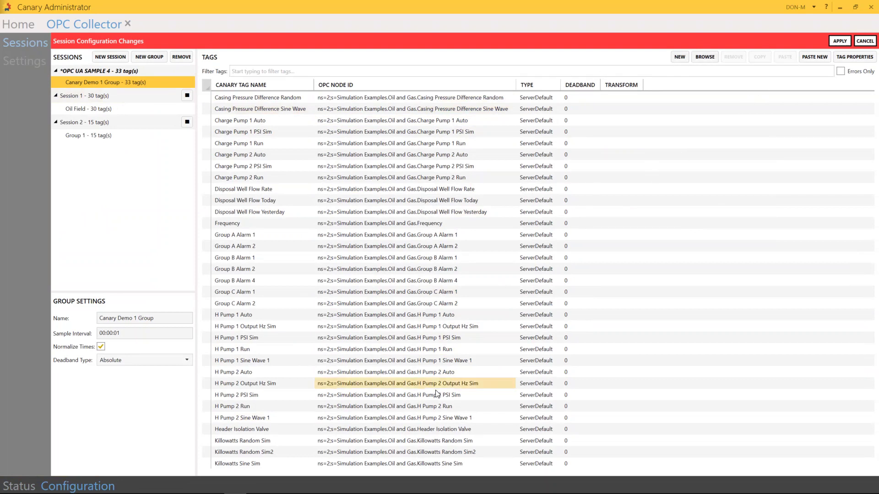
mouse_move(458, 493)
click(302, 485)
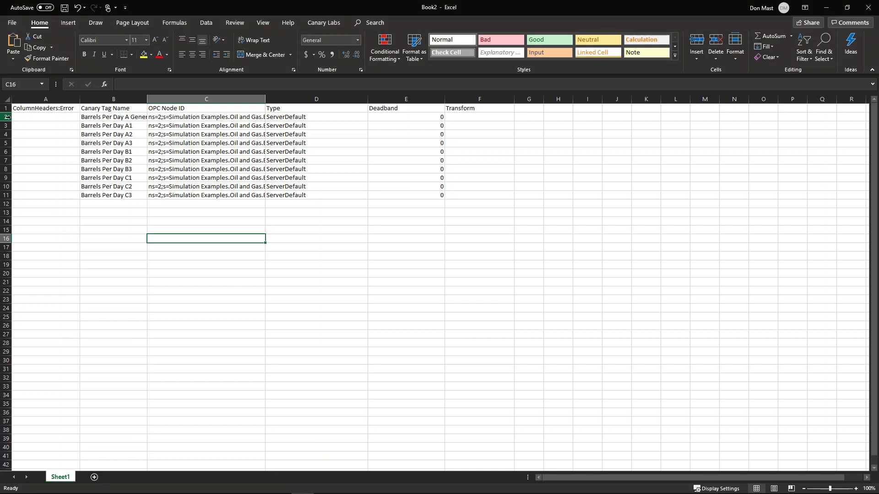
Copy the ten Barrels Per Day tag rows in cells A2:F11.
drag(24, 118, 472, 197)
right_click(255, 172)
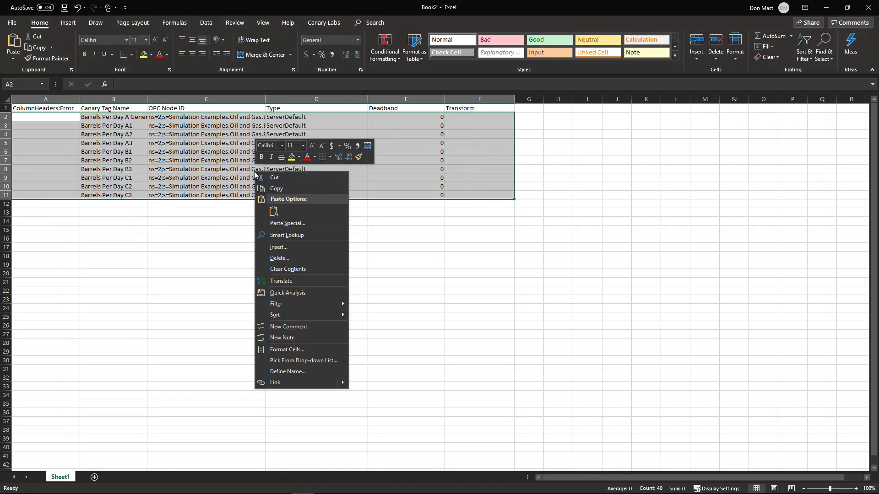
click(281, 192)
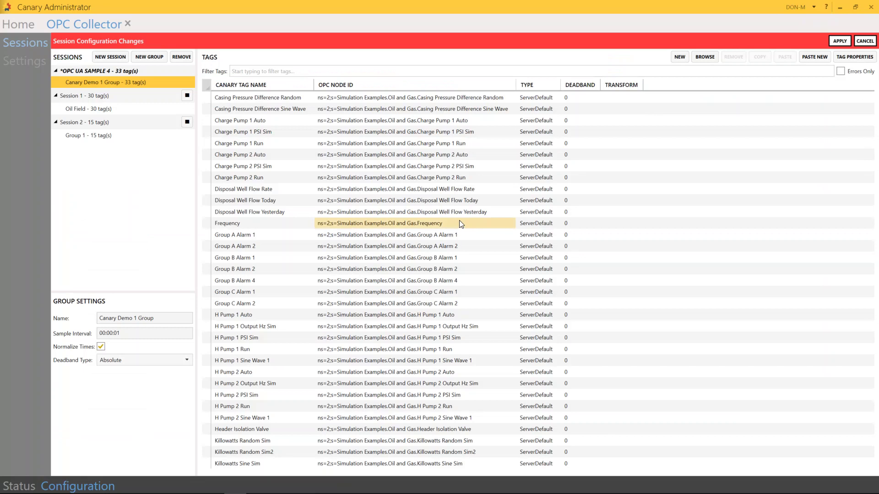
Paste the copied rows as new tags and scroll down to confirm the 44-tag list.
click(815, 57)
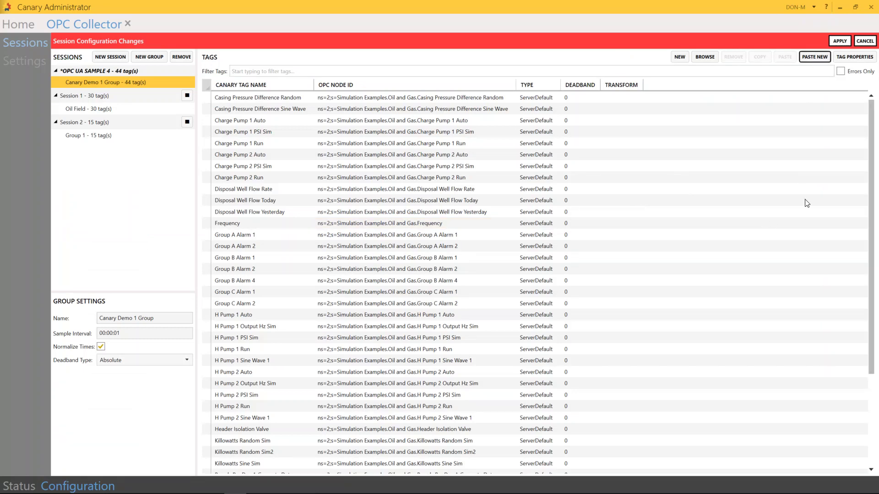
drag(872, 165, 873, 257)
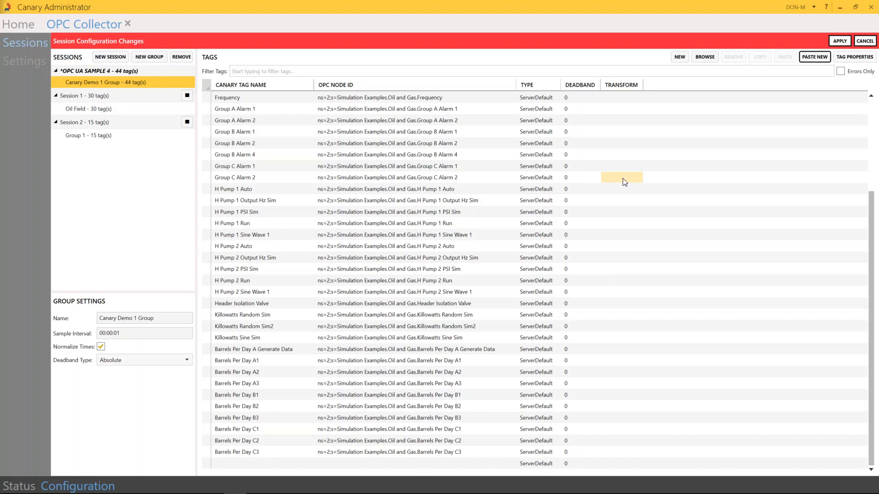
Add the Eng Units and Description tag properties as columns, then select the H Pump 2 PSI Sim tag.
click(854, 58)
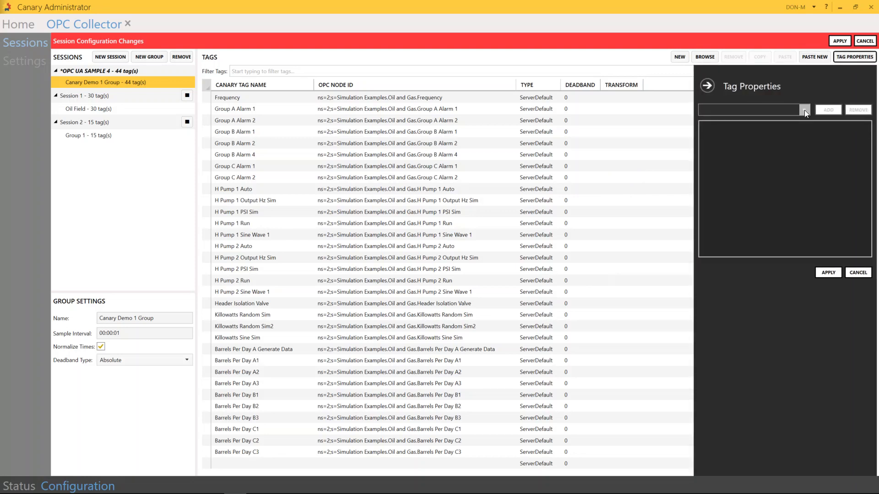
click(804, 111)
click(716, 130)
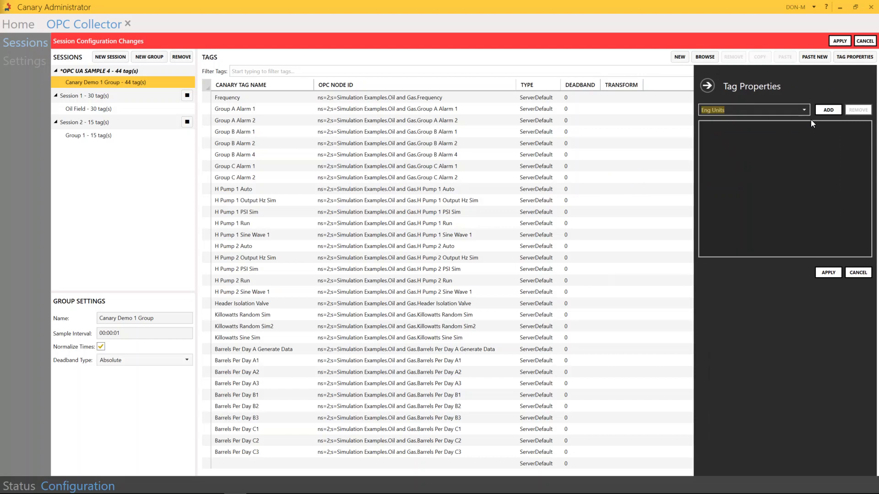
click(828, 110)
click(803, 111)
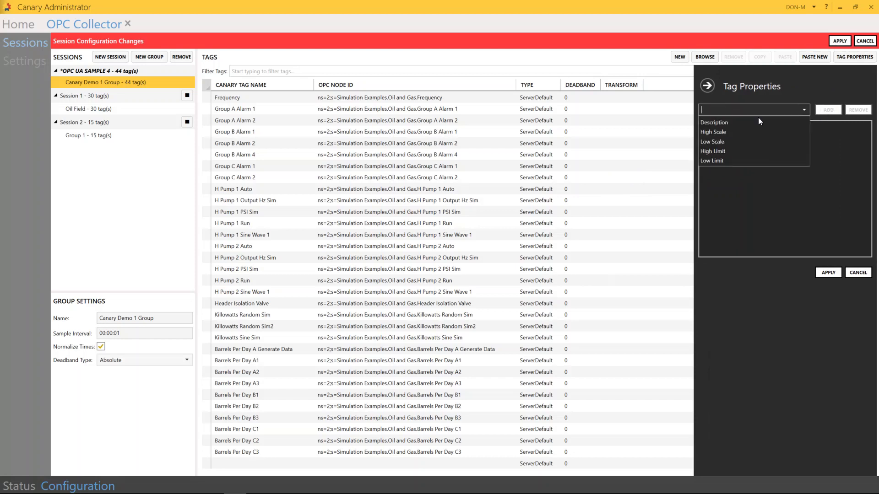
click(719, 120)
click(826, 111)
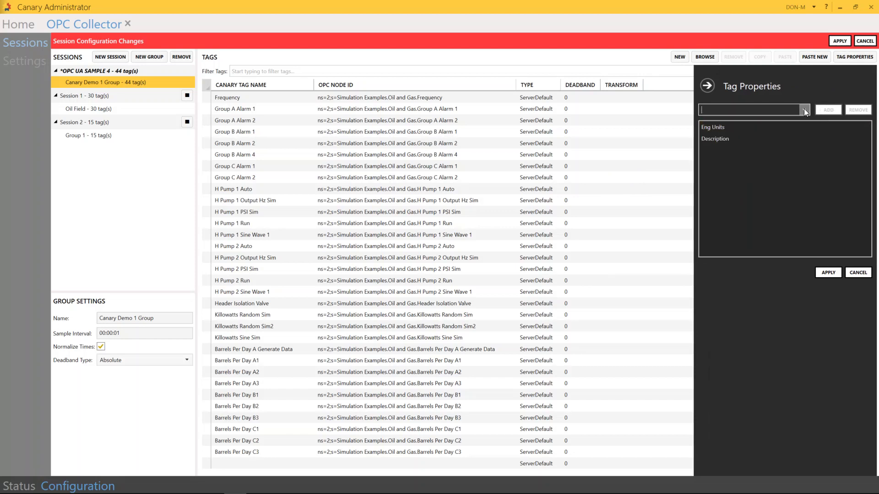
click(803, 110)
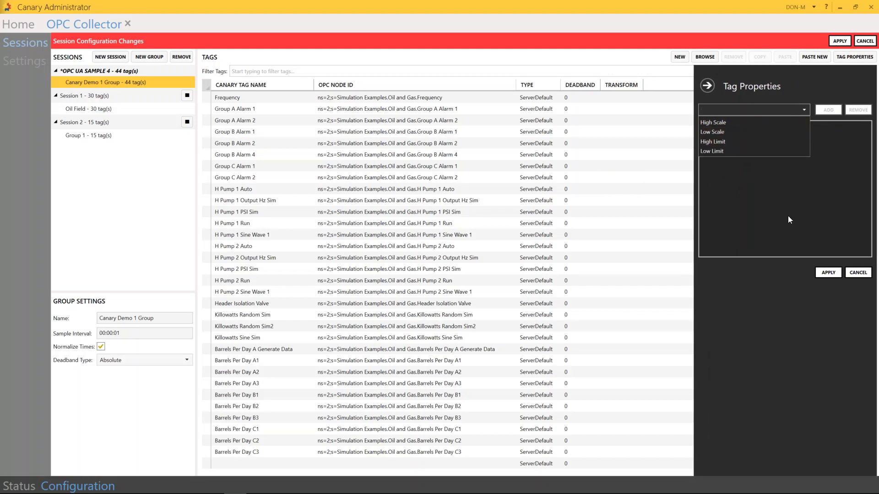
click(829, 274)
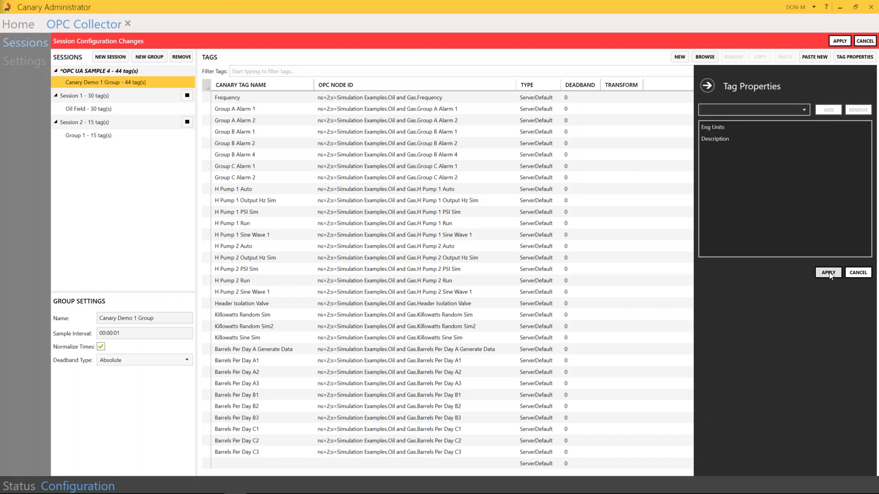
click(830, 274)
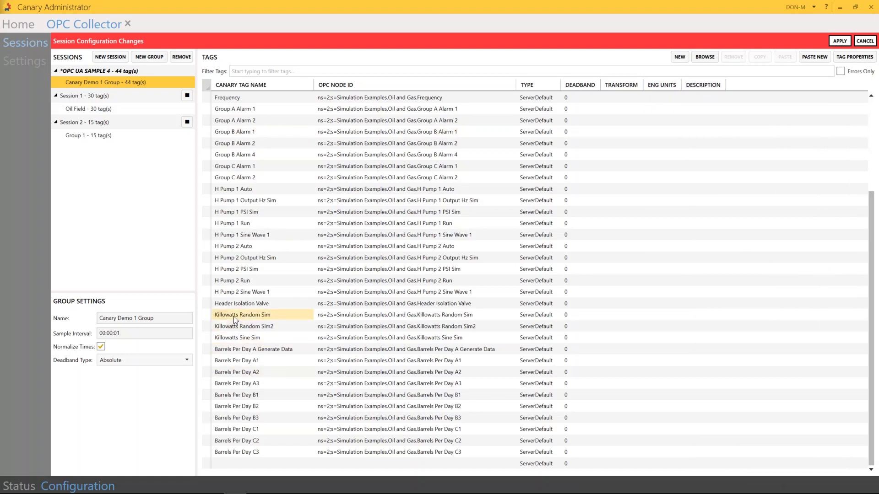
click(242, 272)
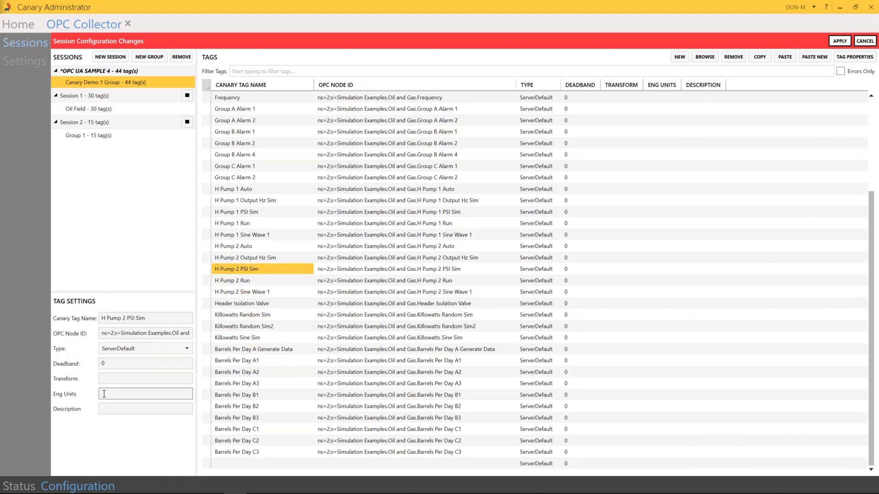
Set H Pump 2 PSI Sim's Eng Units to PSI and Barrels Per Day A2's description to 'Barrells'.
click(190, 397)
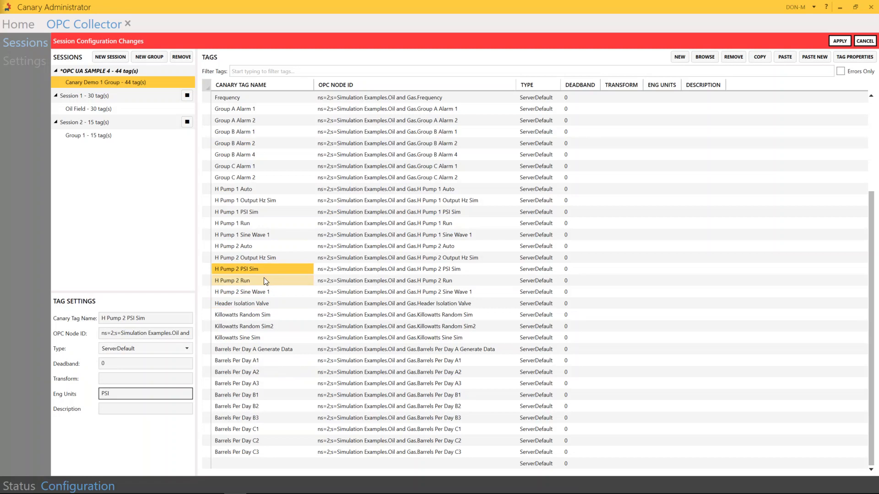
click(232, 373)
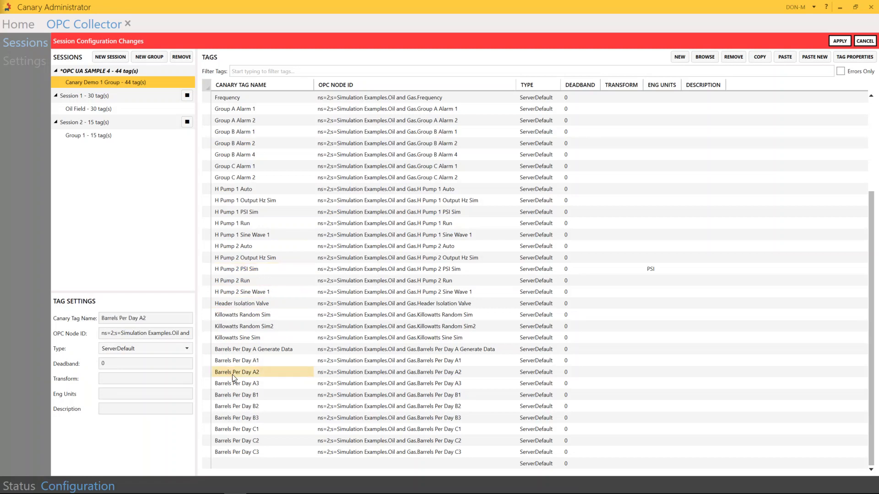
click(135, 408)
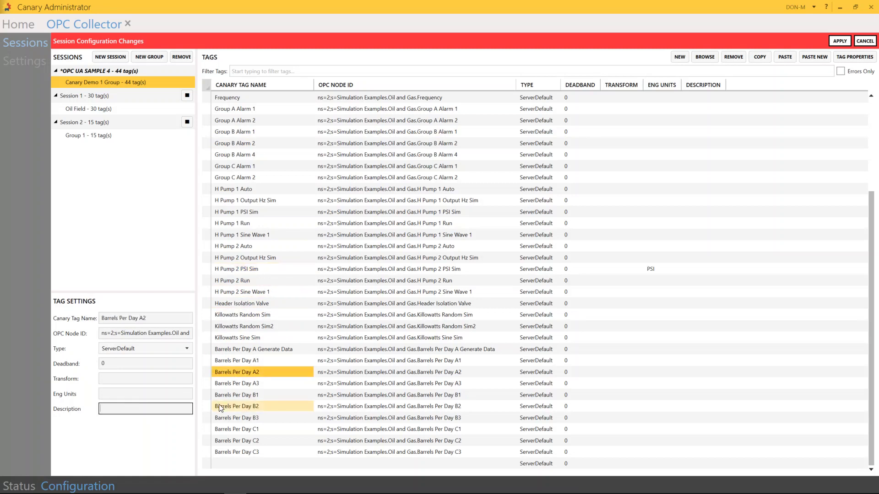
text(Barrells)
click(191, 378)
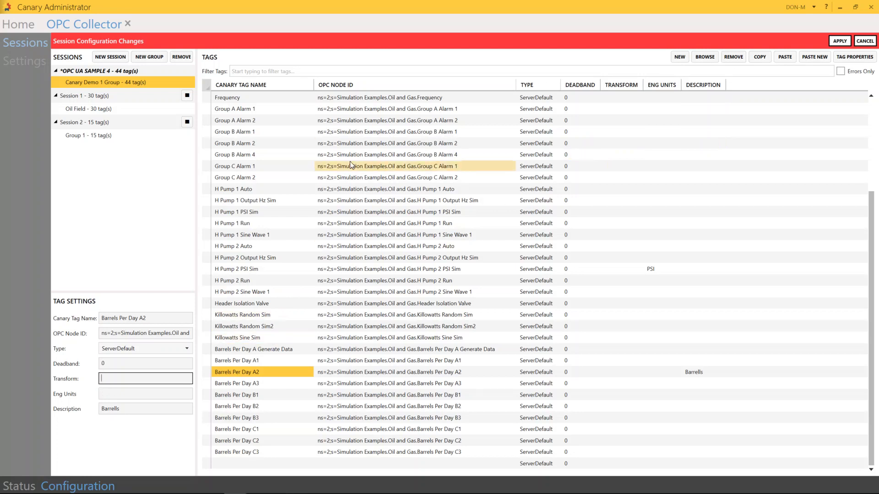
click(248, 211)
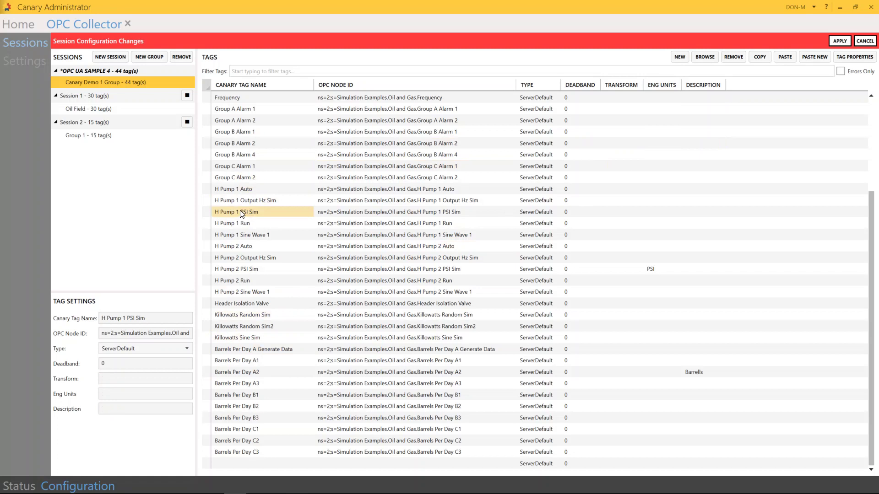
Paste the transform If(Value>100, 'Bad', Quality) into H Pump 1 PSI Sim and apply, restarting the session.
click(104, 378)
right_click(106, 379)
click(76, 414)
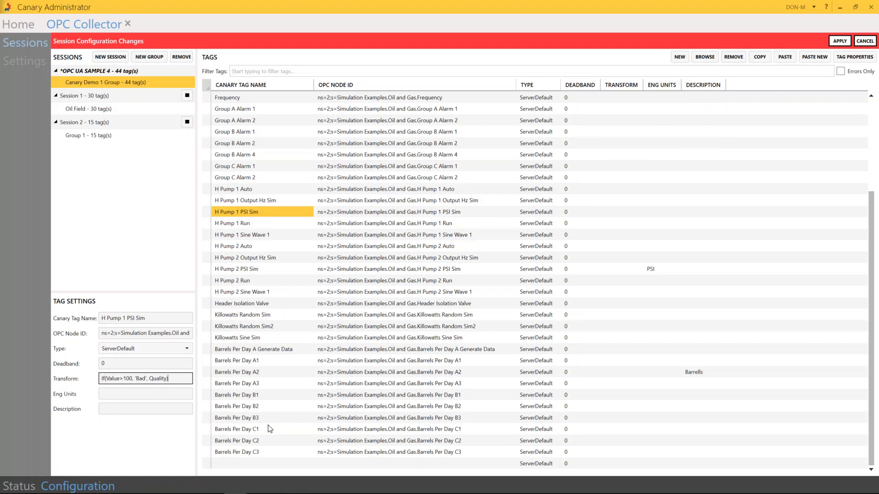
click(840, 41)
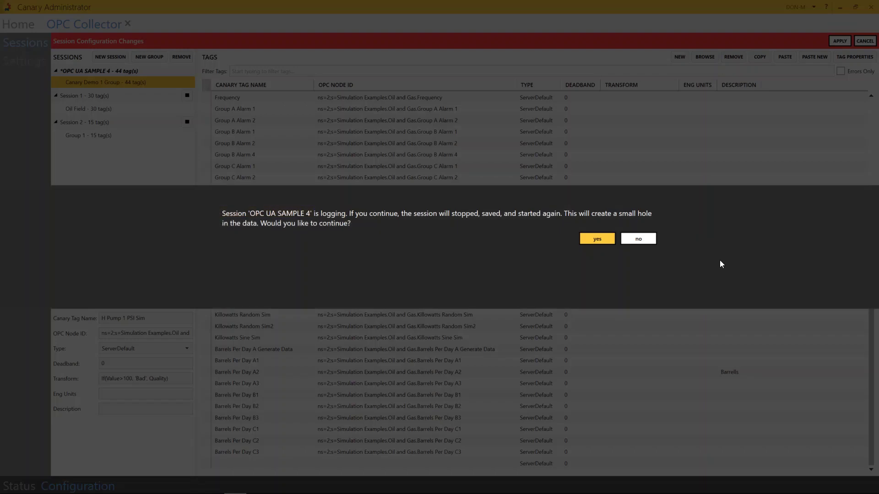
click(597, 240)
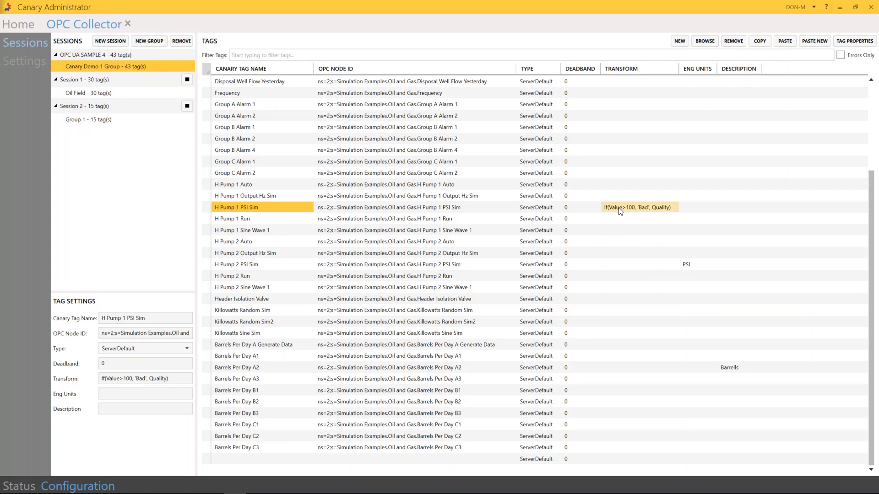
Correct Barrels Per Day A2's description from 'Barrells' to 'Barrels' and apply, restarting the session.
click(733, 369)
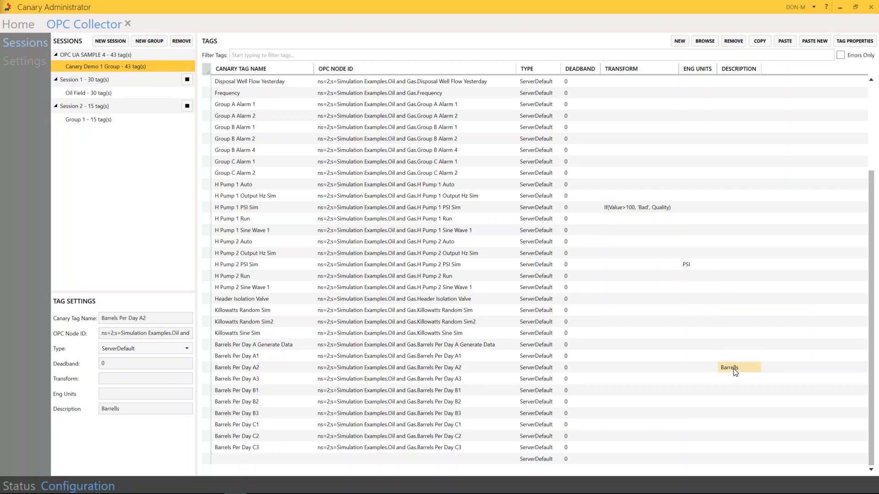
click(118, 409)
double_click(118, 408)
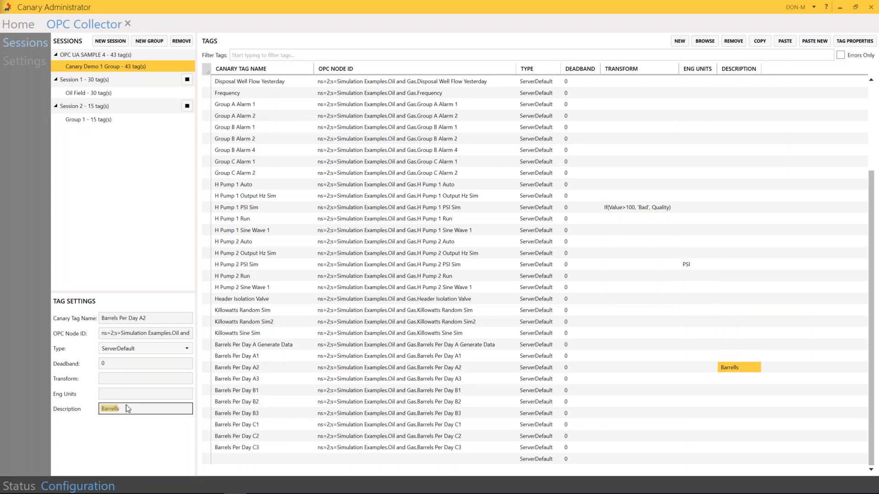
click(118, 409)
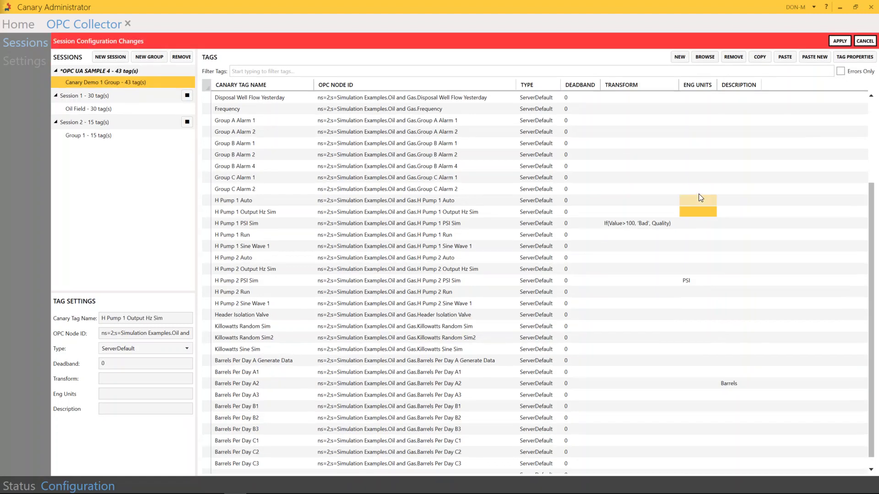
click(833, 42)
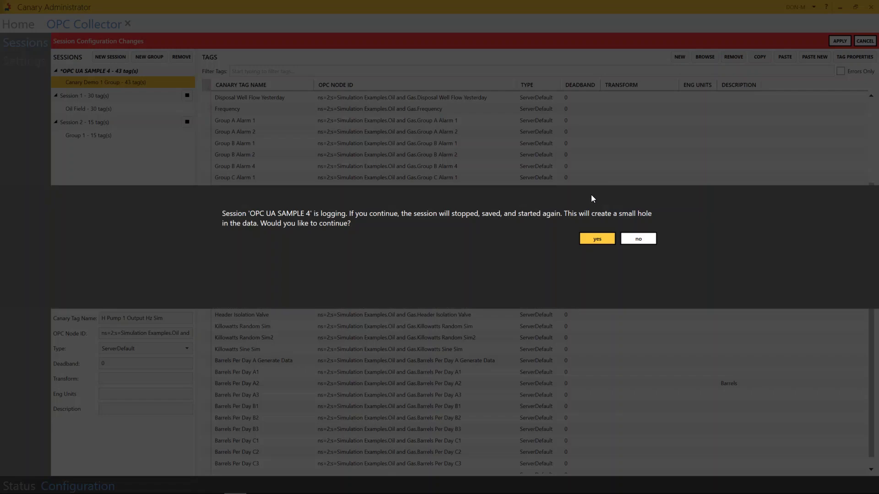
click(611, 240)
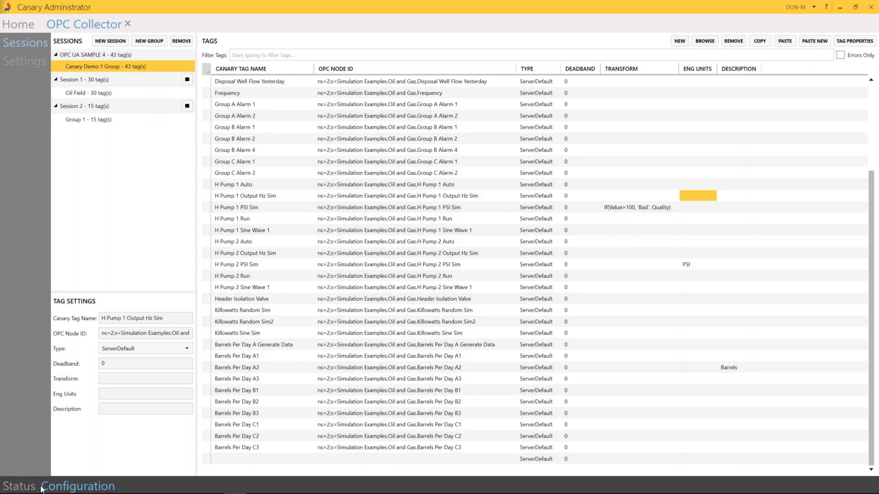
Open Canary Demo 1 Group's live tag grid from the Status view and scroll through the current values.
click(16, 487)
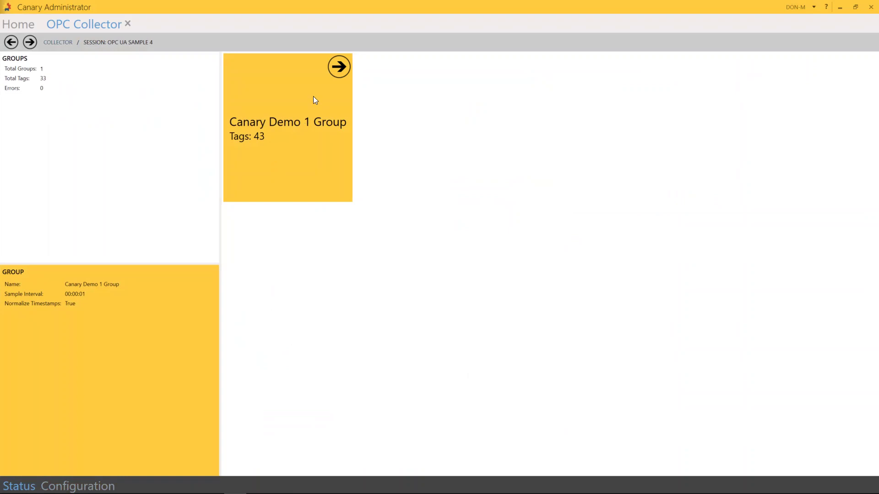
click(339, 66)
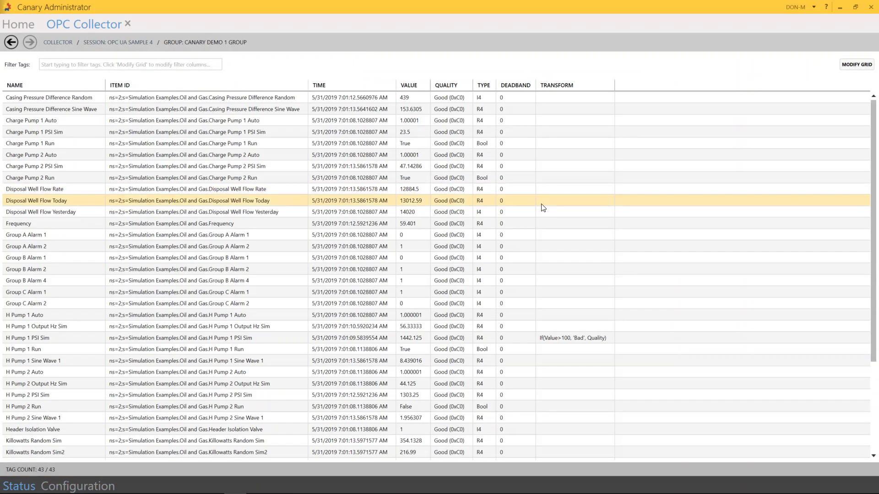
scroll(543, 208, down, 4)
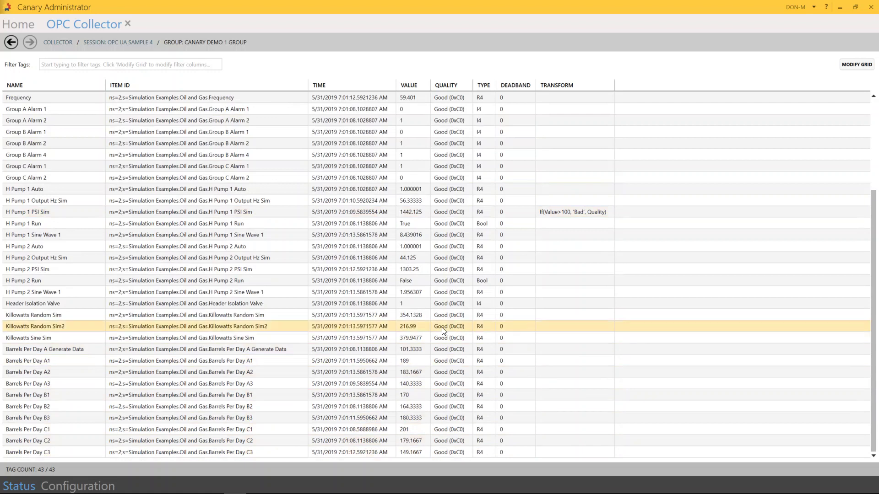
scroll(531, 276, up, 4)
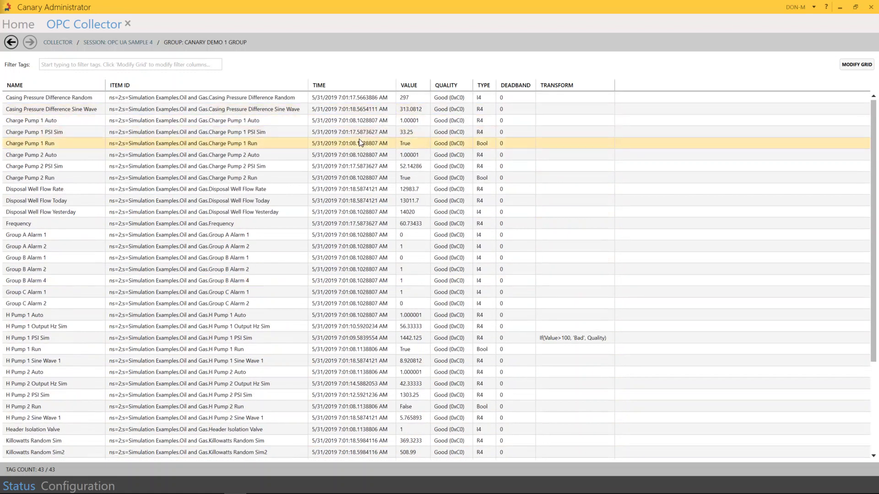
scroll(364, 185, down, 4)
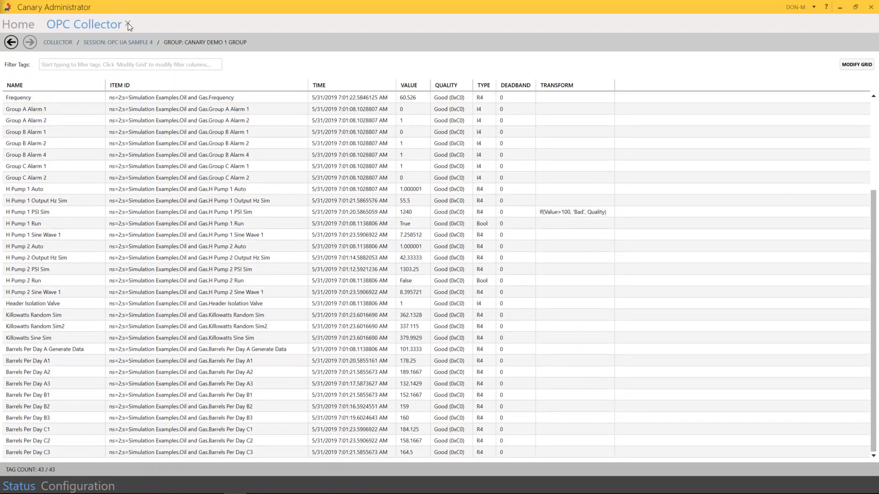
Close the OPC Collector tab and start a new empty chart in Axiom.
click(128, 24)
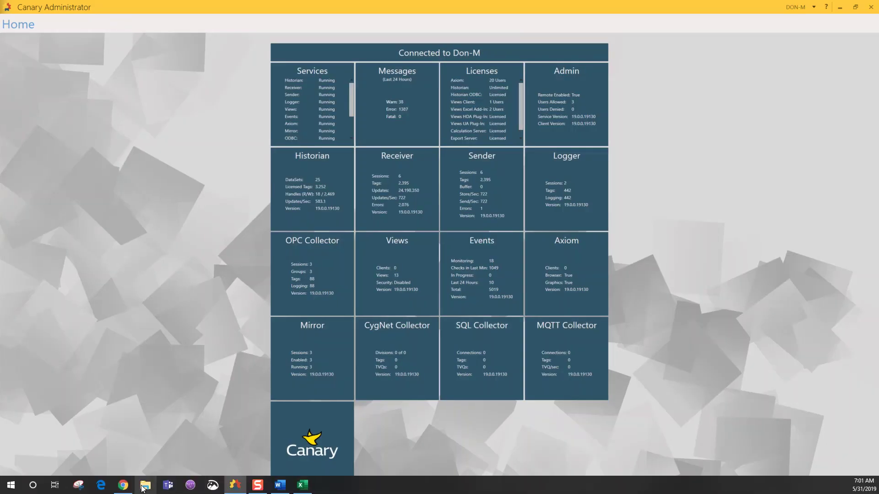
click(123, 485)
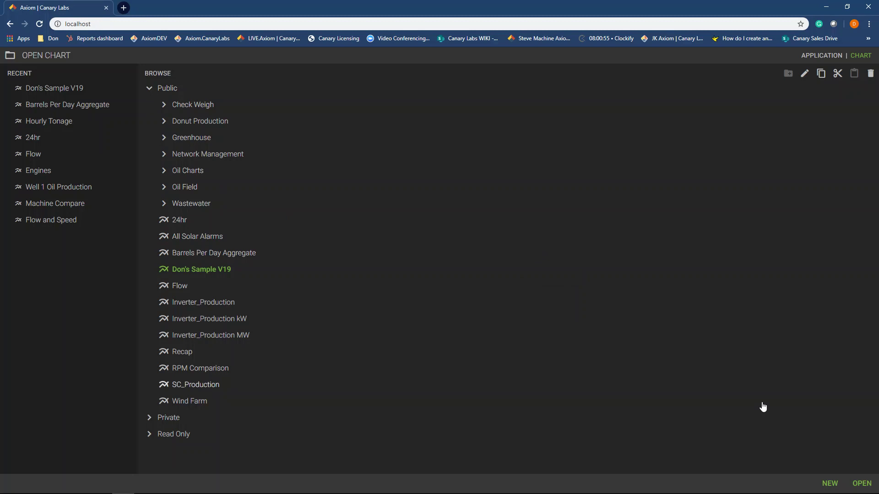
click(829, 483)
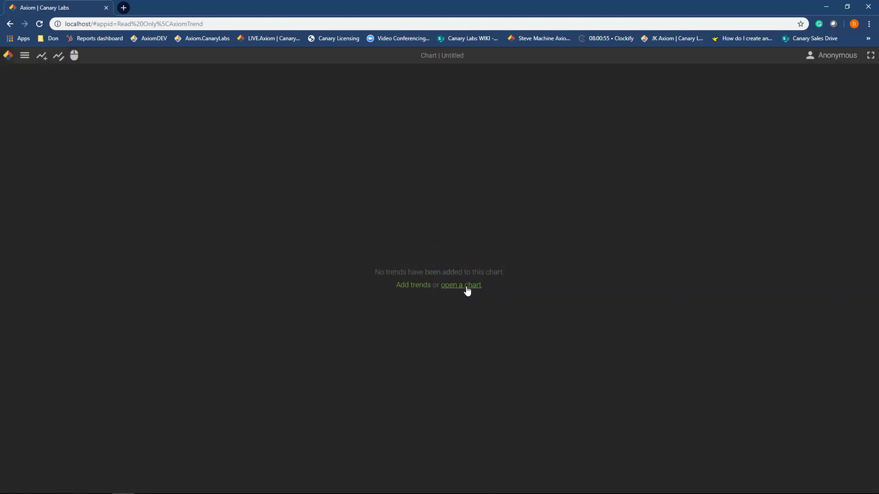
Add trends for the Canary UA Demo tags H Pump 2 Auto through Killowatts Random Sim2.
click(415, 287)
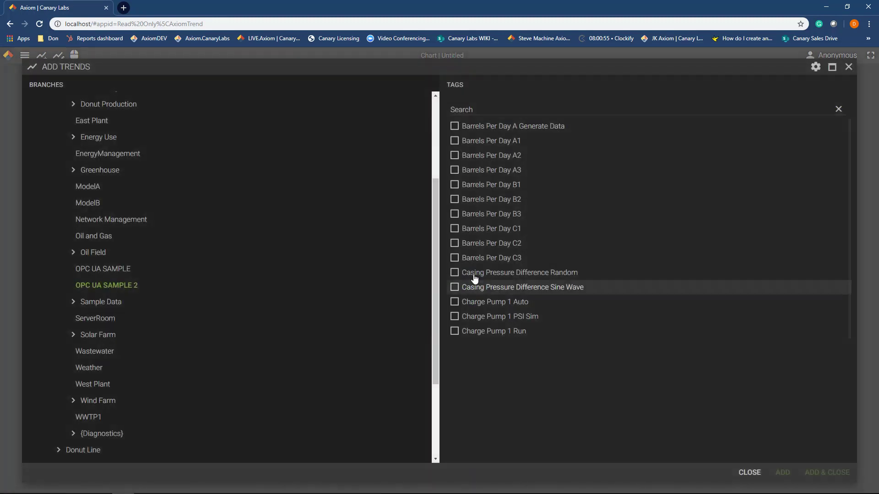
scroll(134, 249, up, 2)
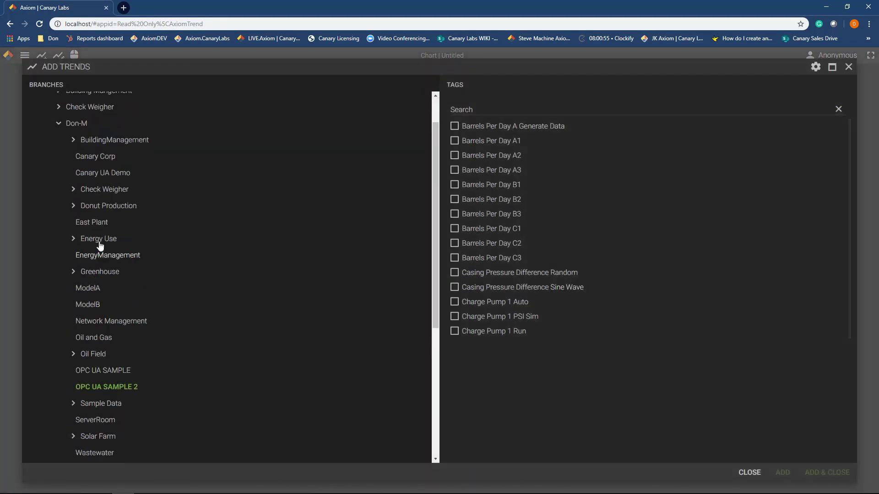
click(96, 175)
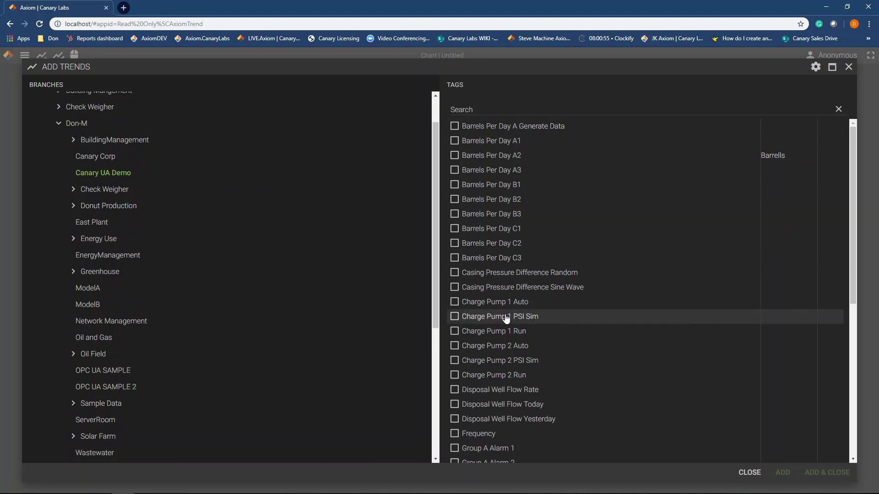
scroll(506, 319, down, 5)
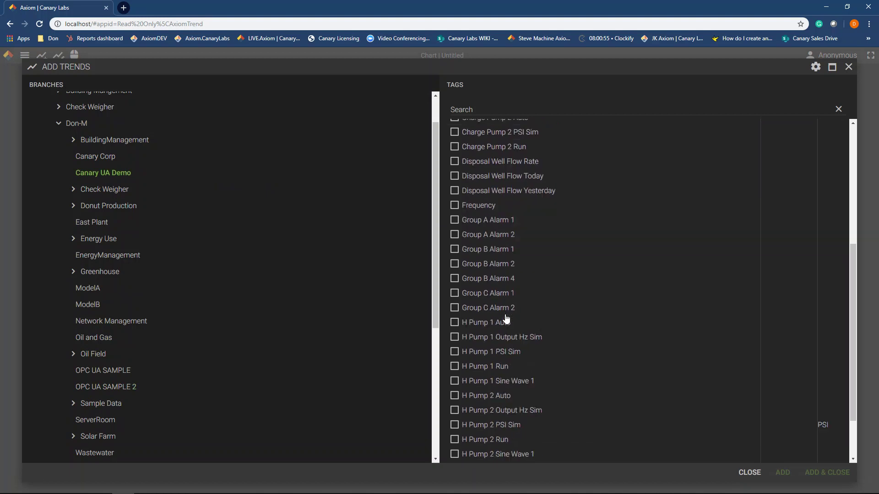
scroll(506, 319, down, 2)
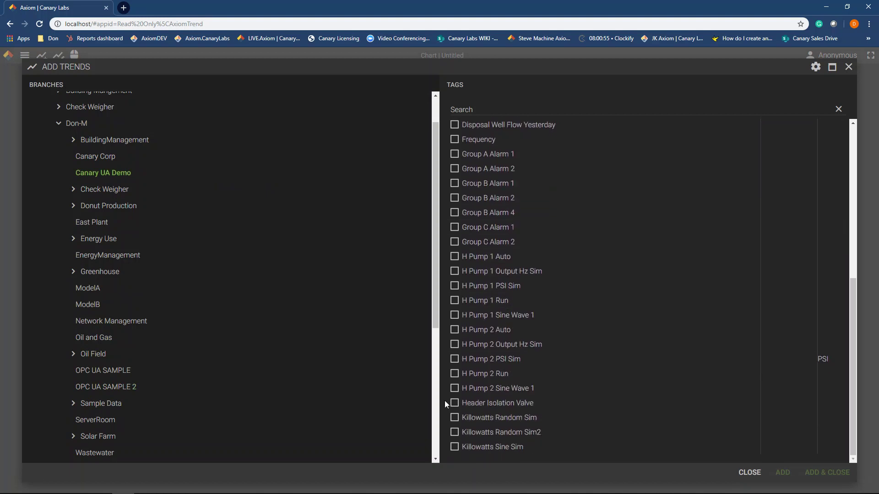
click(455, 433)
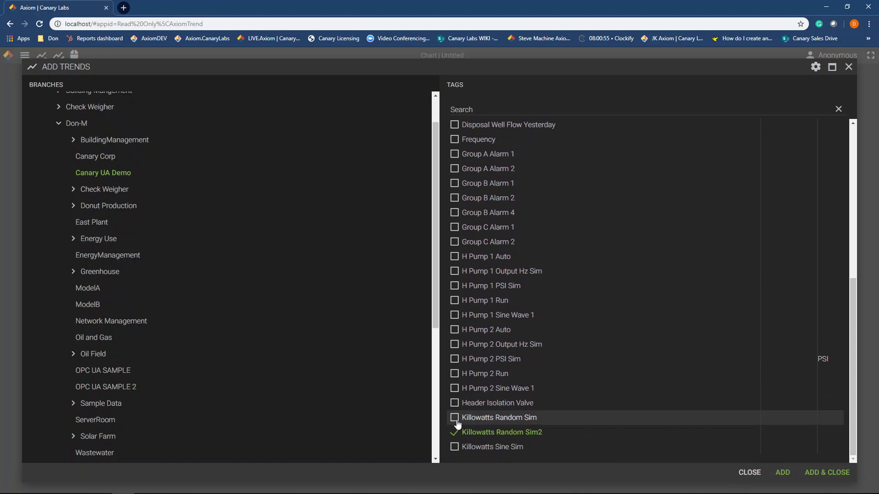
shift+click(454, 330)
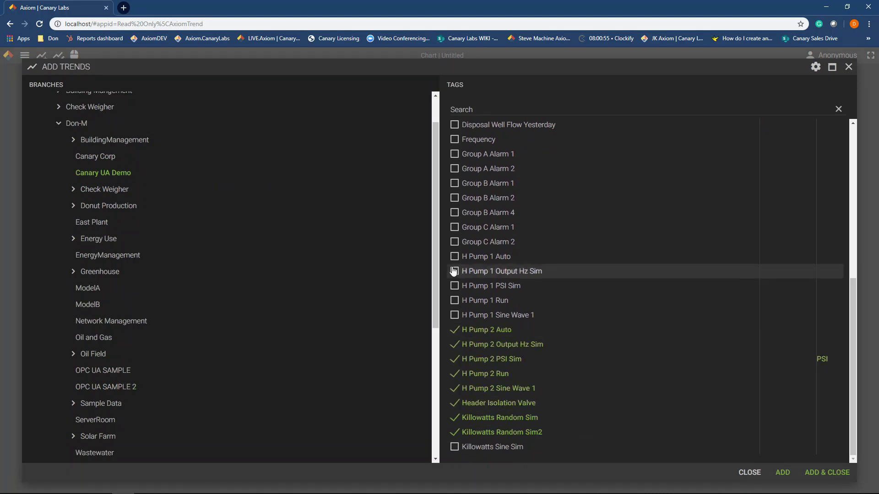
click(824, 472)
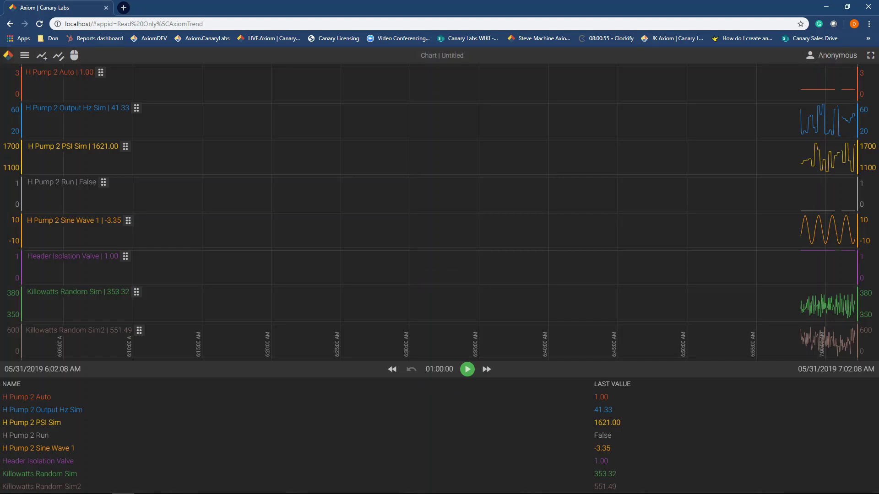
Switch the chart to live updating and collapse the legend table so the eight trends fill the screen.
click(467, 370)
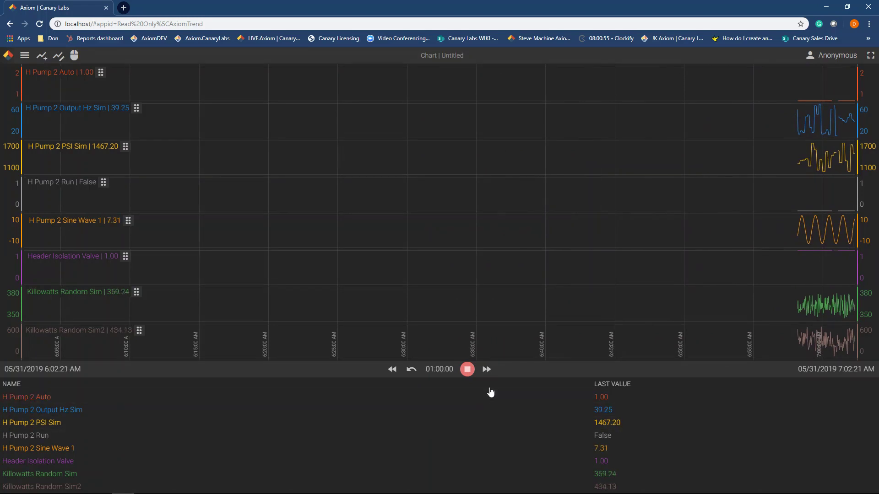
click(490, 392)
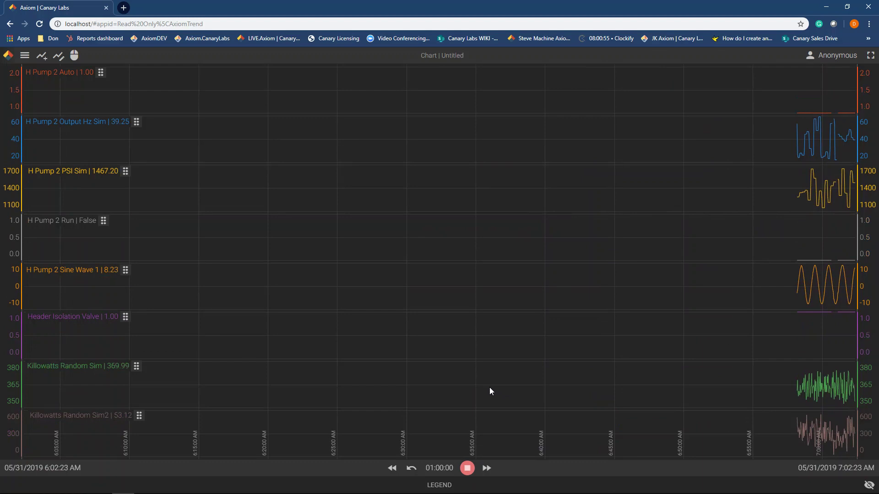